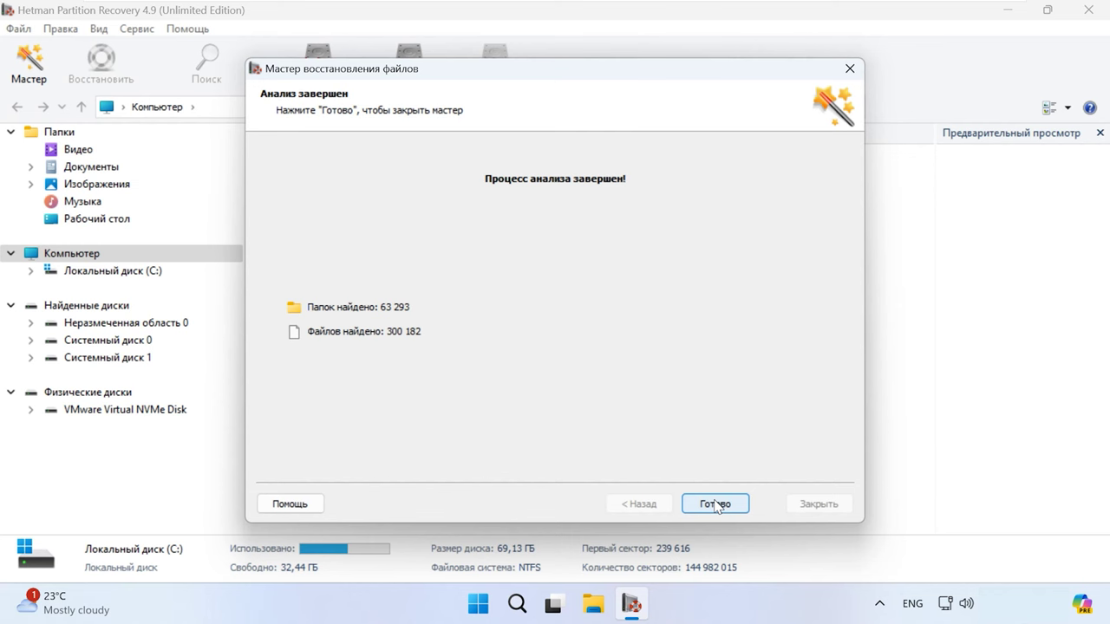
Finish the analysis wizard and open the data\Car folder on Локальный диск (C:) to review its images
left_click(710, 505)
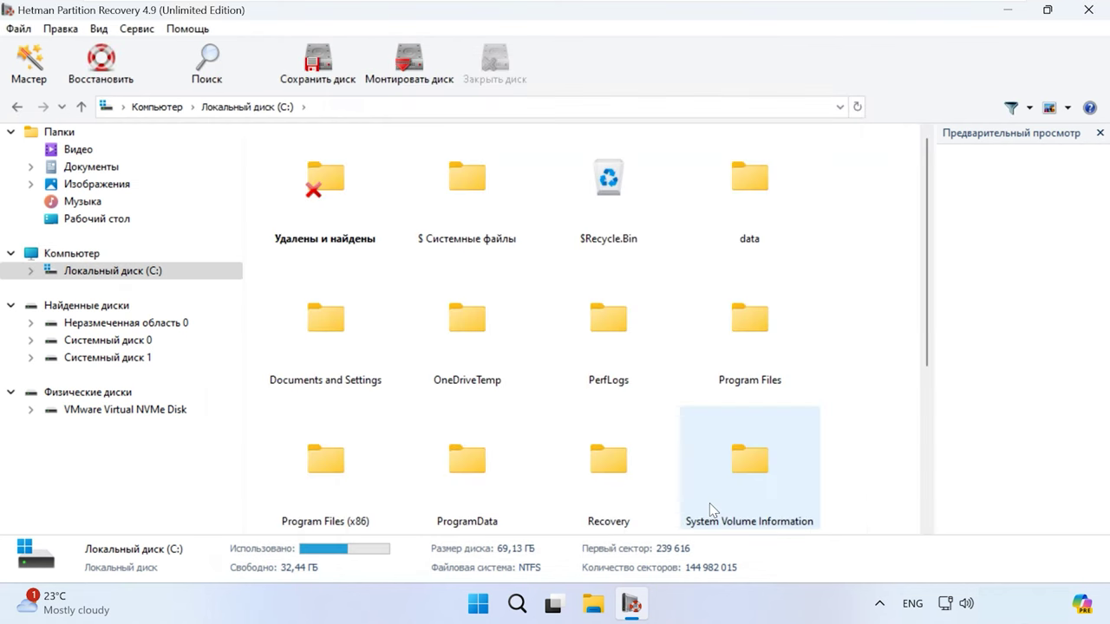
double_click(763, 212)
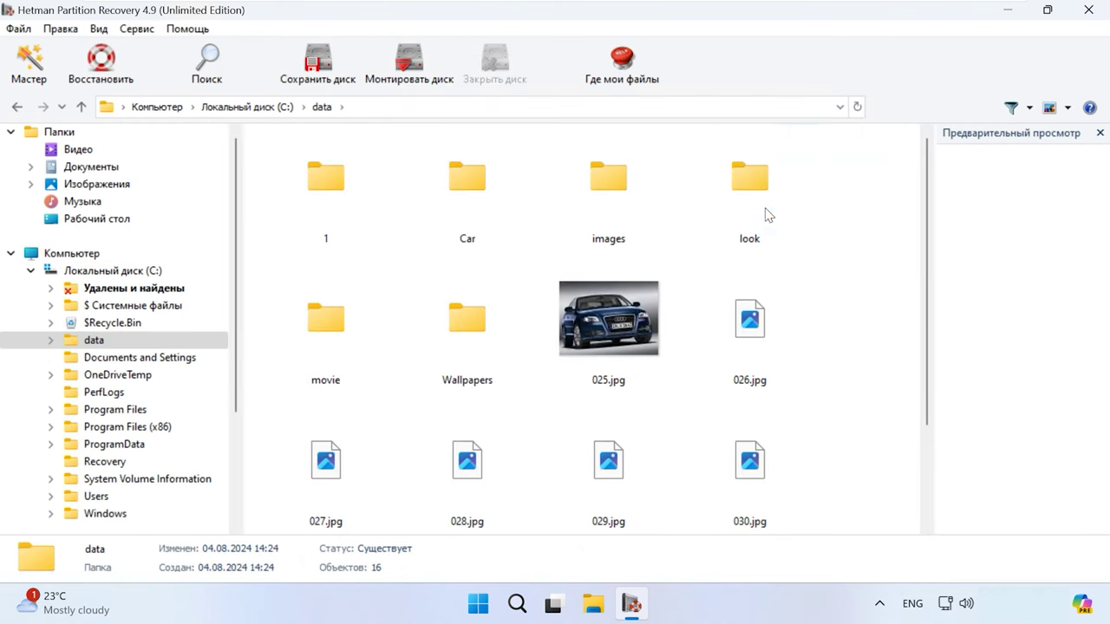
scroll(862, 422, "down", 2)
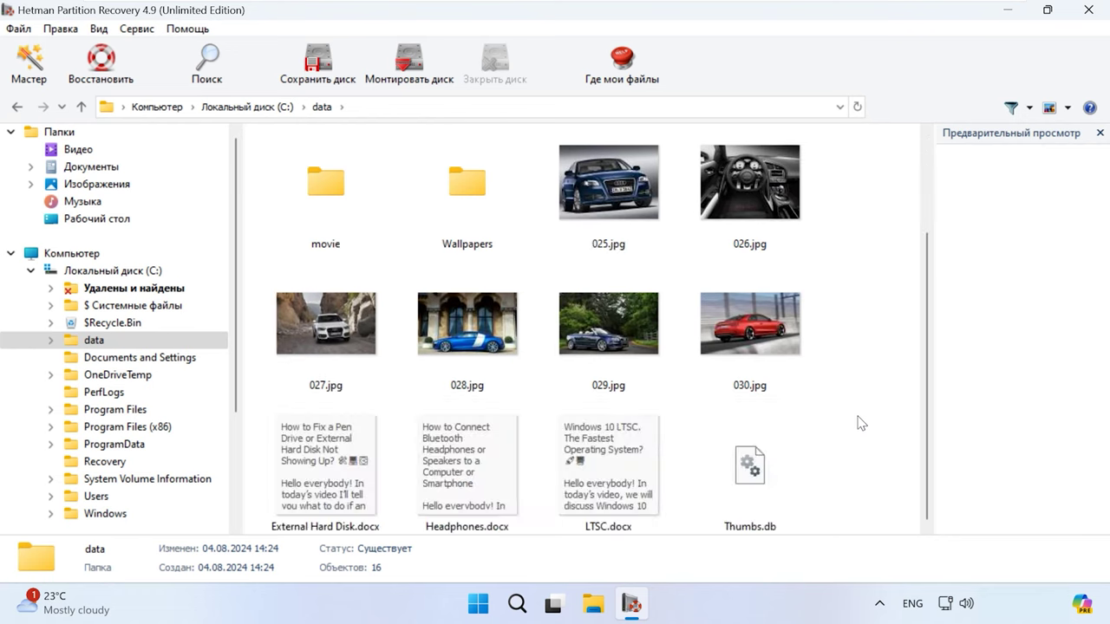
scroll(859, 424, "up", 2)
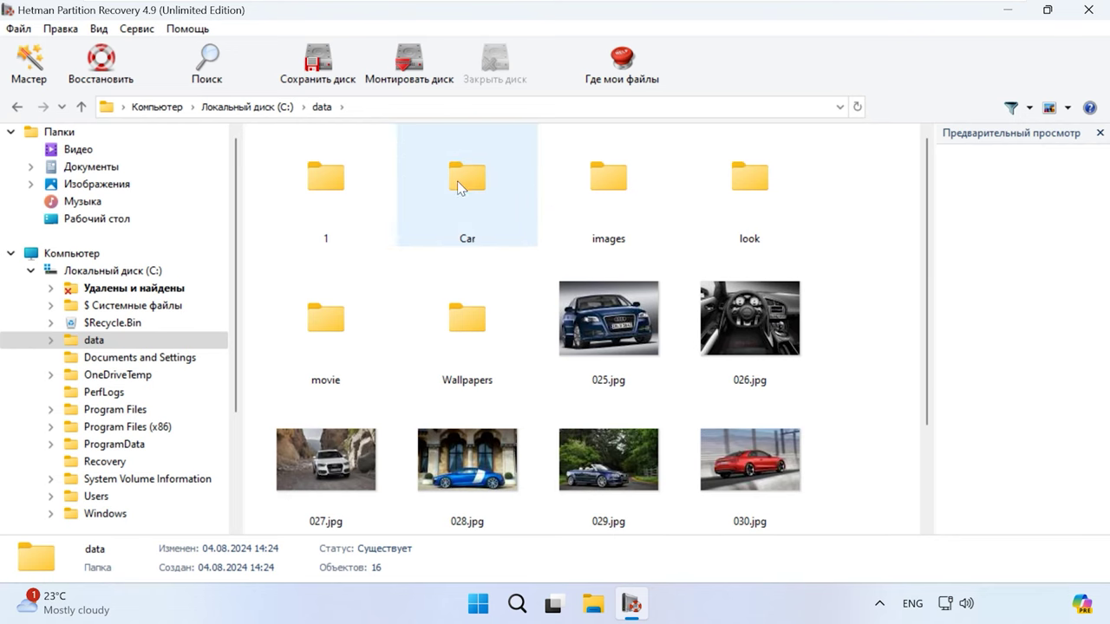
double_click(457, 182)
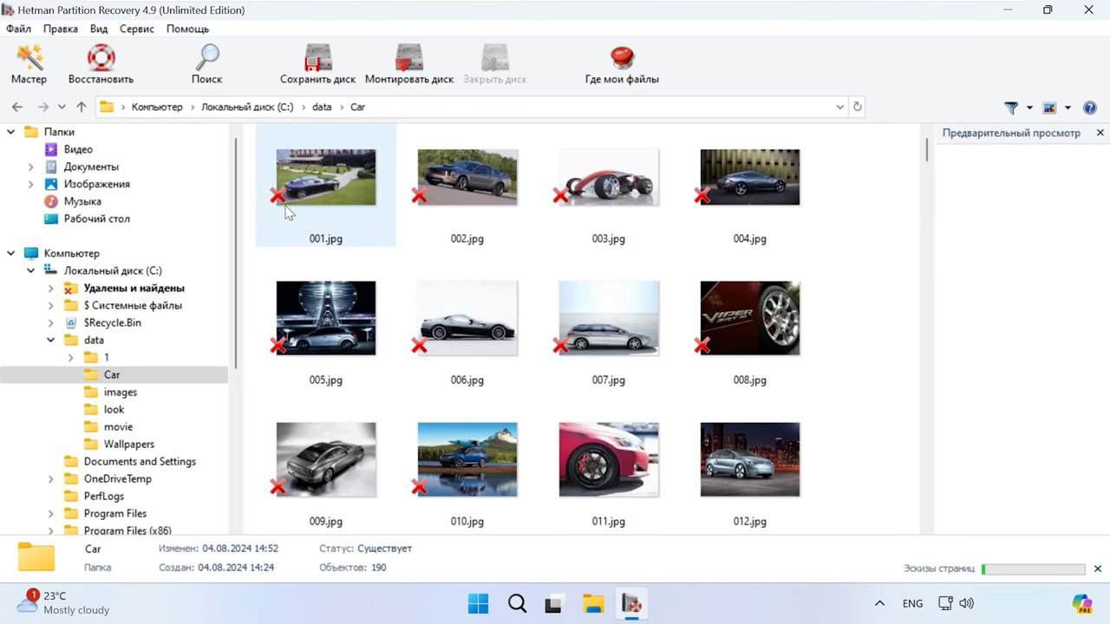
scroll(867, 387, "down", 2)
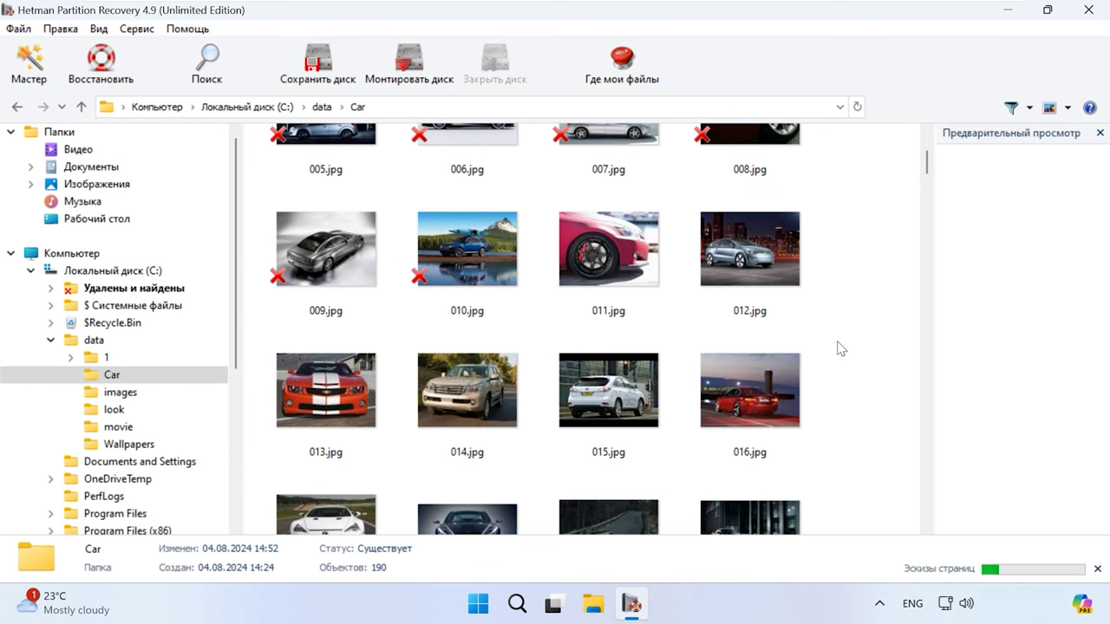
scroll(845, 349, "up", 2)
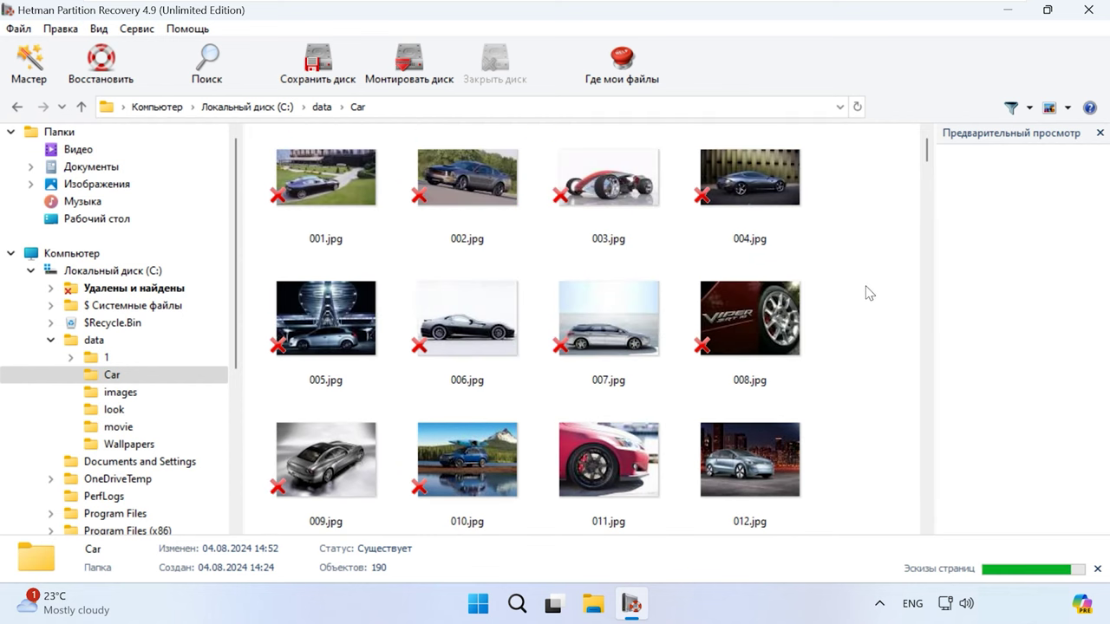
Recover images 001.jpg to 008.jpg to the hard disk at C:\Восстановленные файлы\, keeping the folder structure and NTFS alternate data streams
left_click_drag(859, 184, 289, 360)
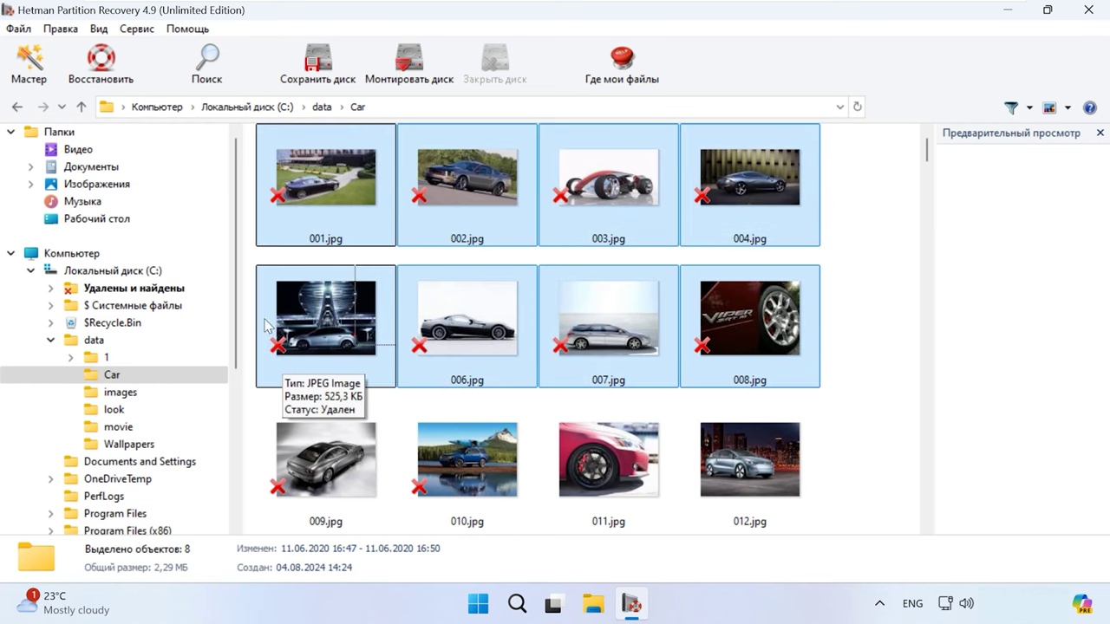
left_click(101, 69)
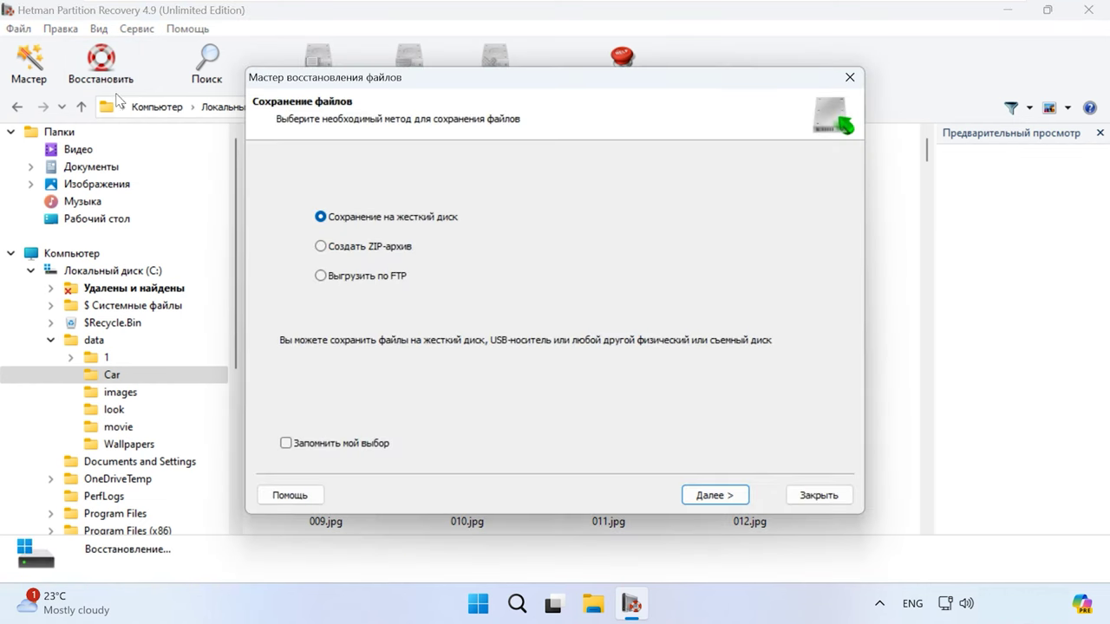
left_click(729, 494)
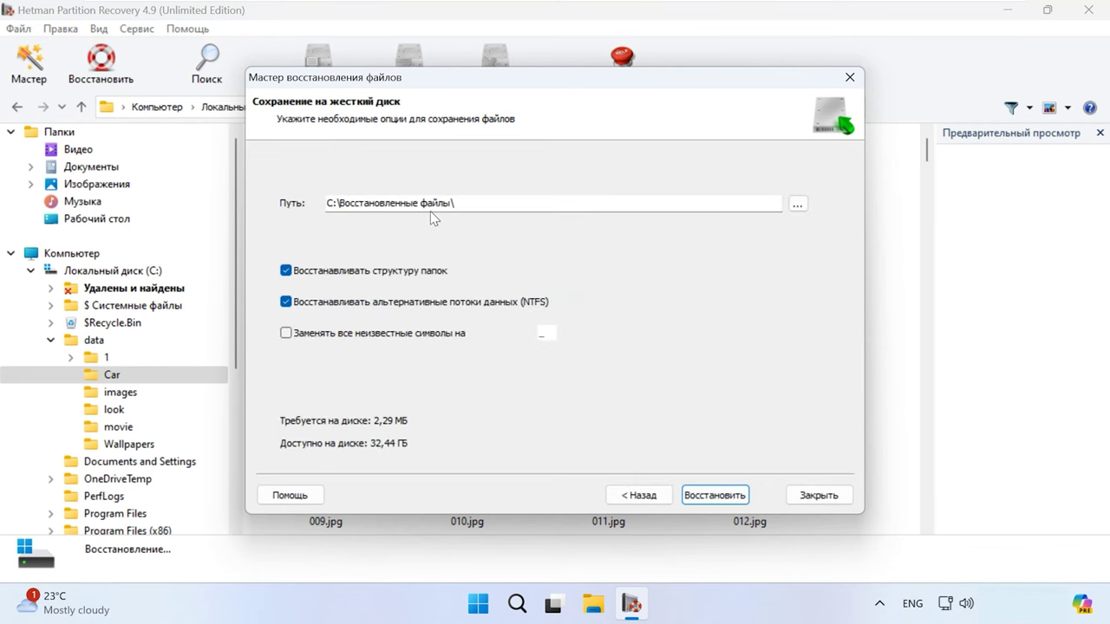
left_click(713, 495)
key("Return")
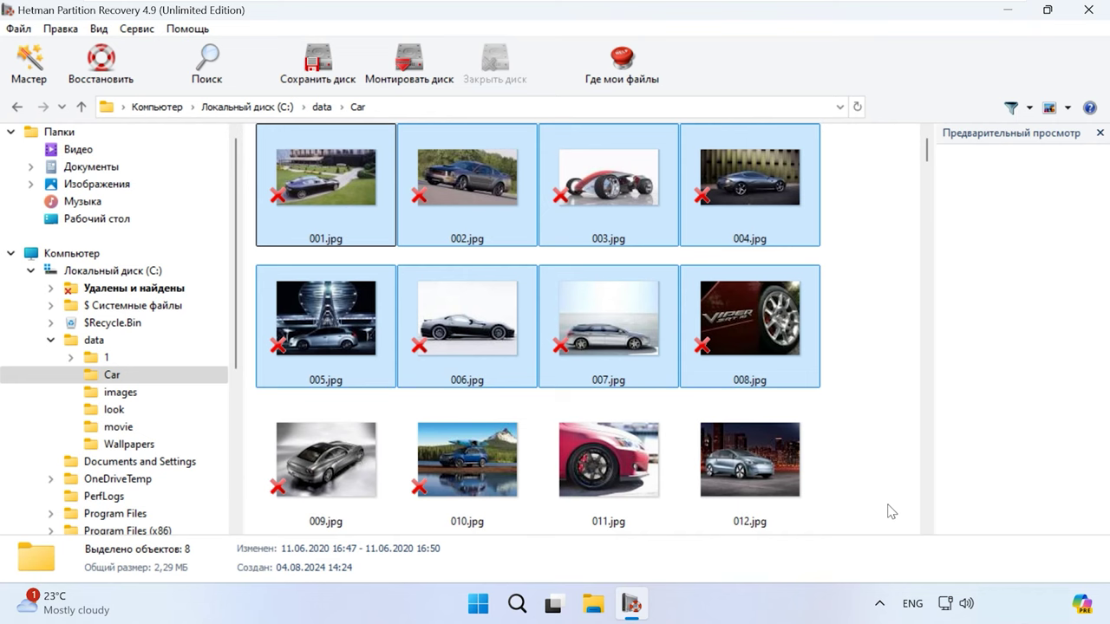
Switch to File Explorer and check the folders on Локальный диск (C:), including the data folder
left_click(594, 607)
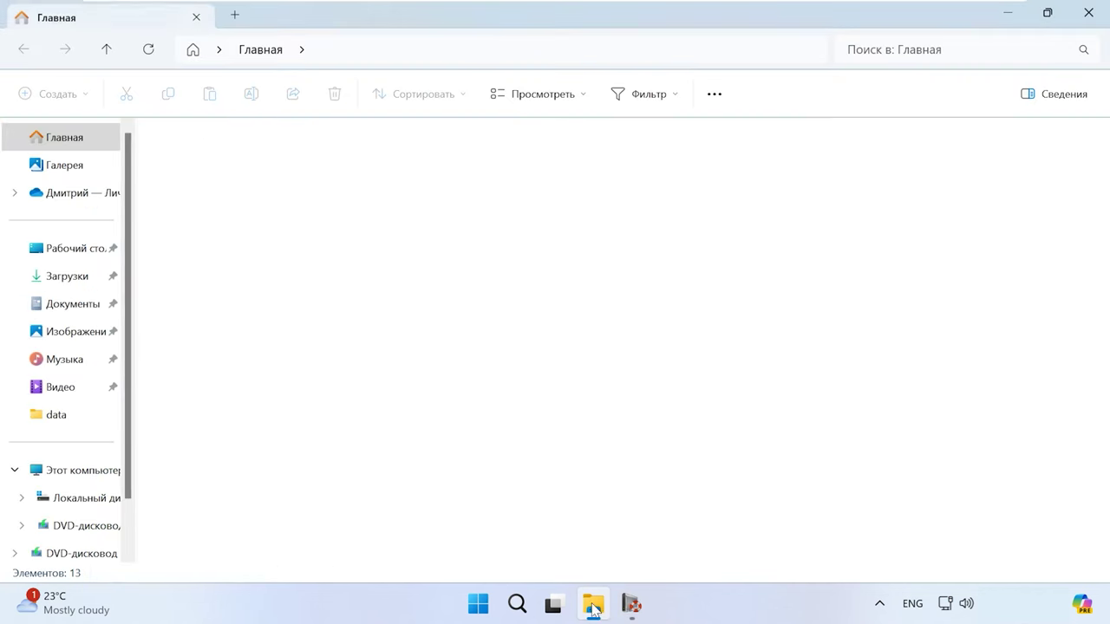
left_click(70, 499)
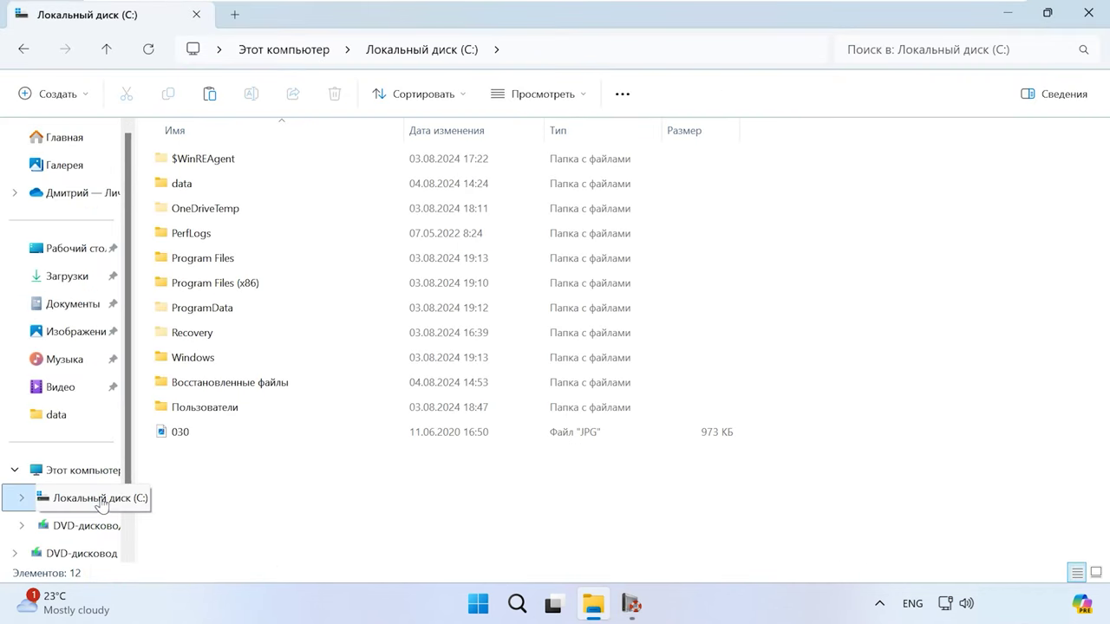
left_click(212, 185)
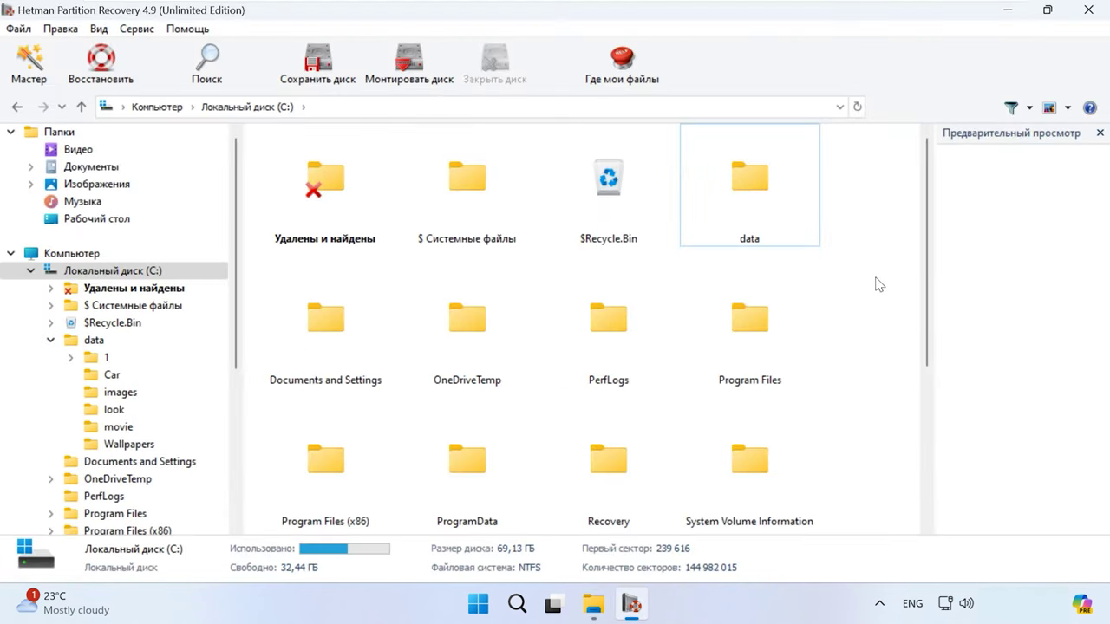
Search Локальный диск (C:) for files with 030 in the name and look through the matches
left_click(212, 70)
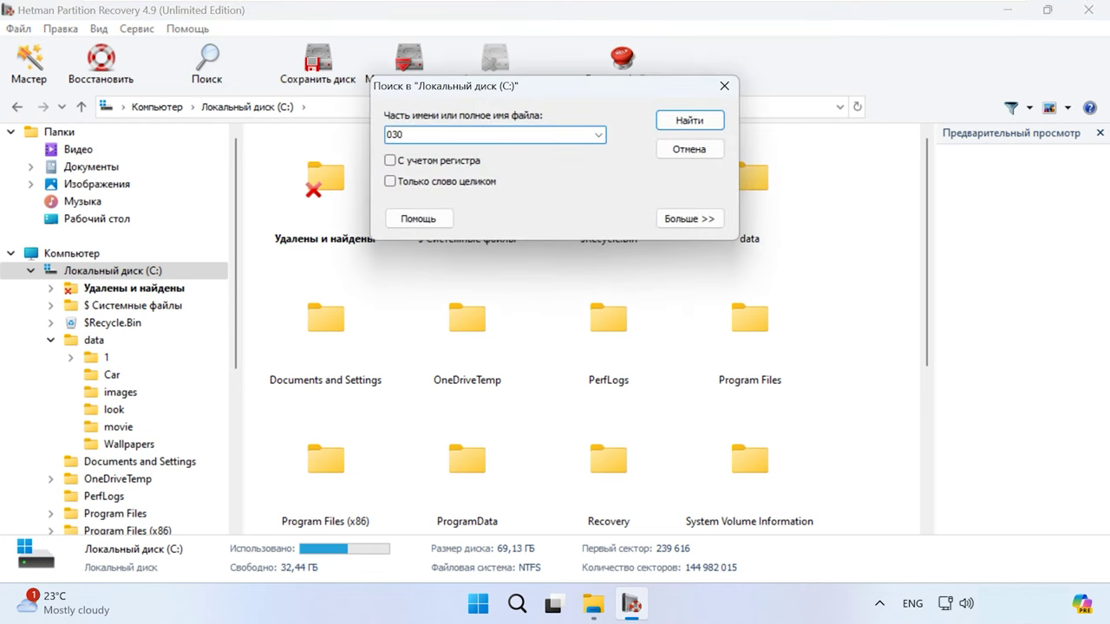
left_click(682, 122)
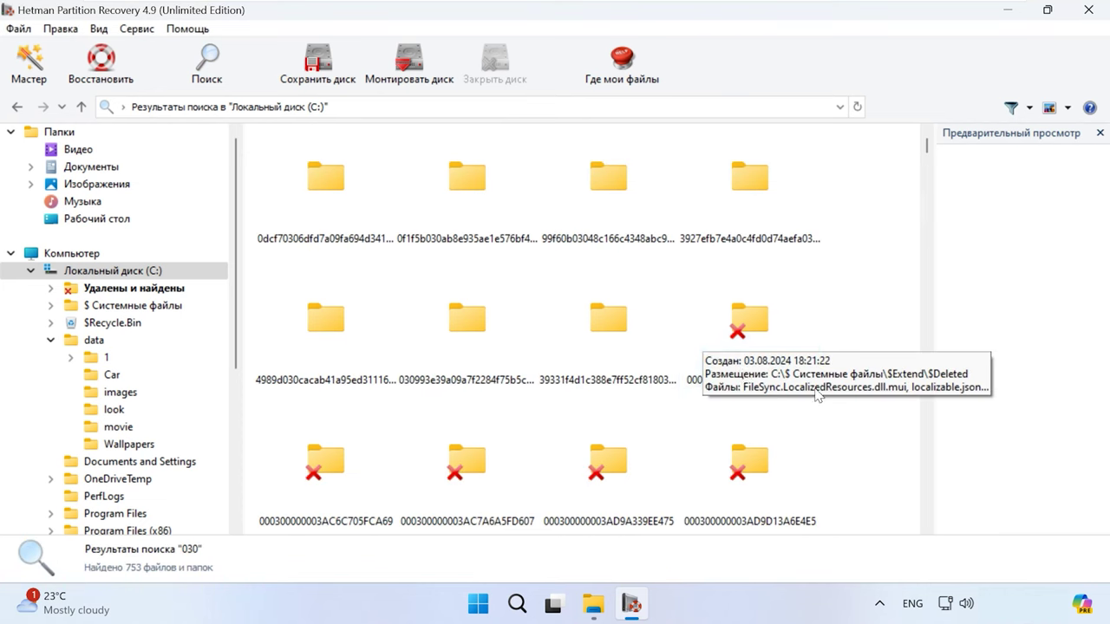
scroll(751, 314, "down", 5)
left_click_drag(928, 187, 931, 141)
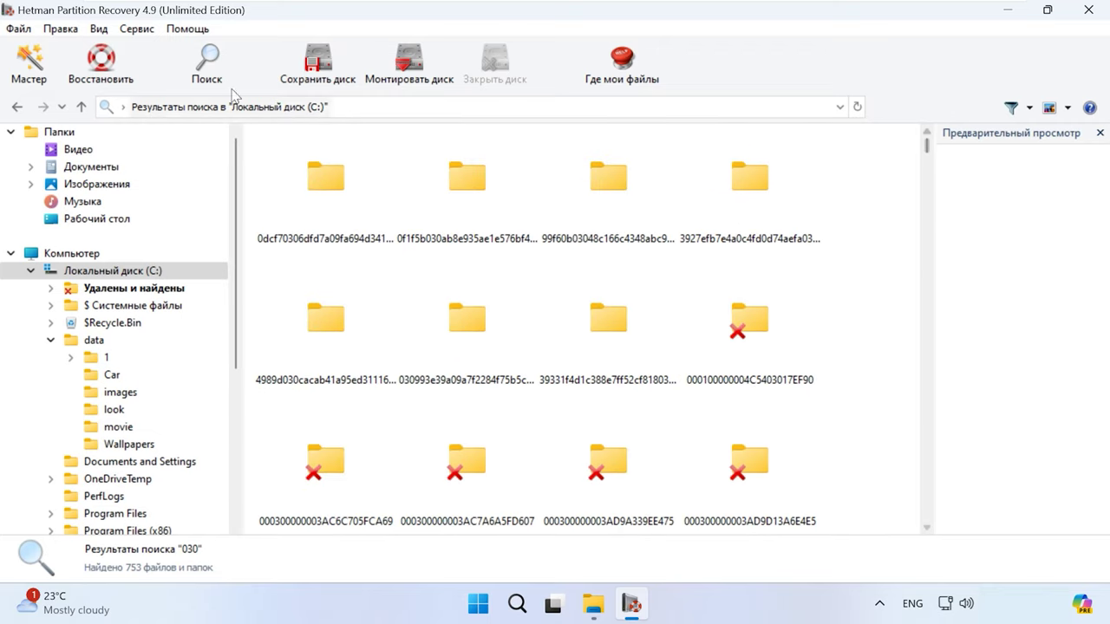
Search Локальный диск (C:) by extension with the mask *.doc
left_click(207, 63)
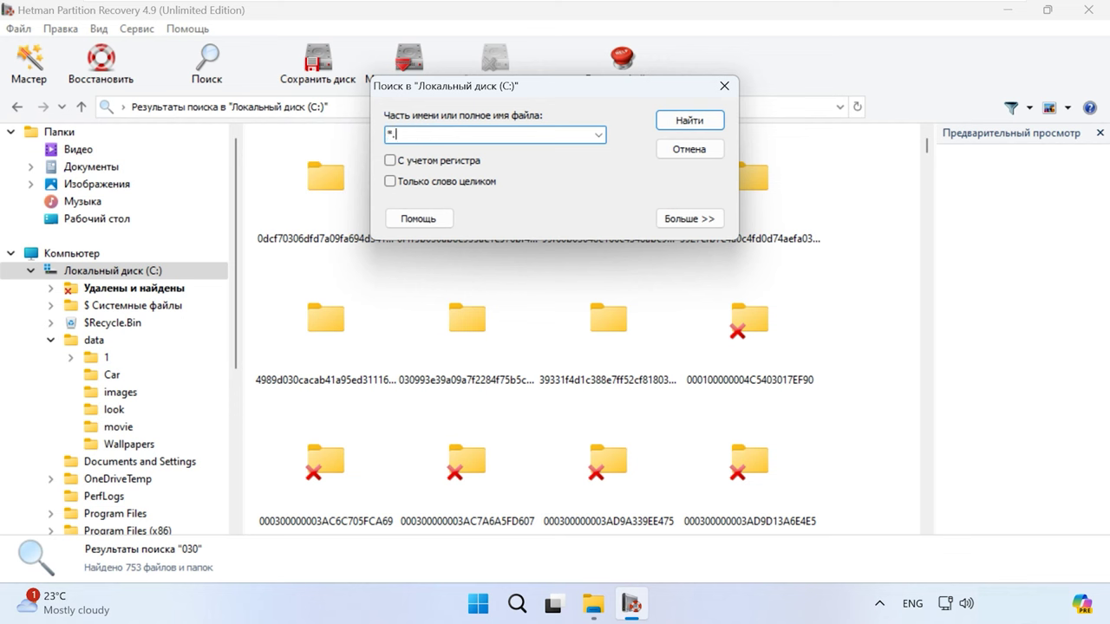
type("*.doc")
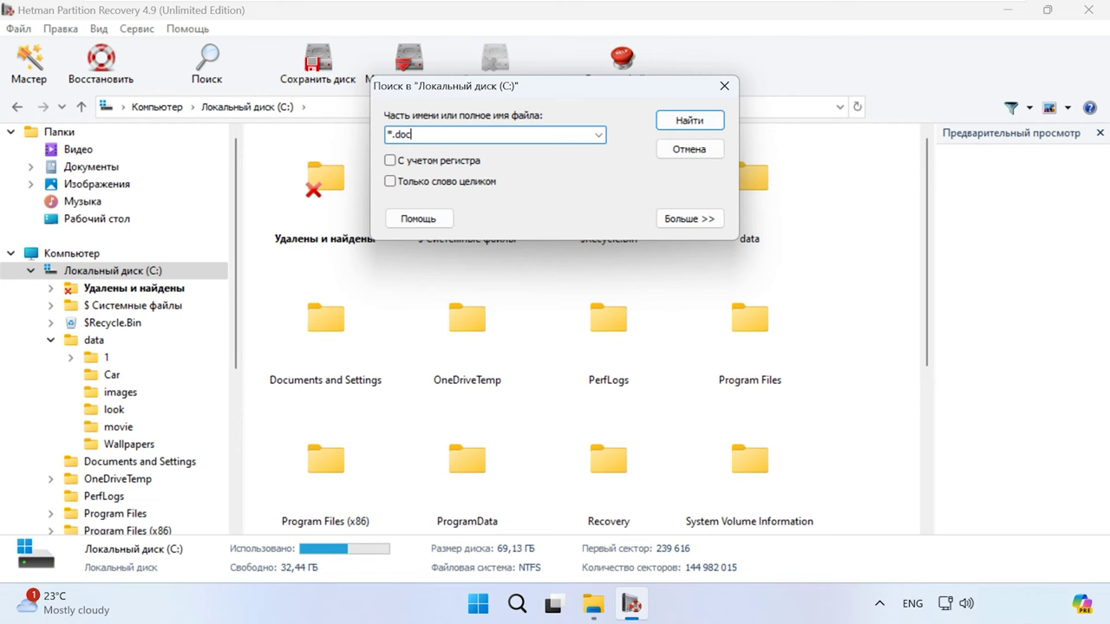
left_click(722, 125)
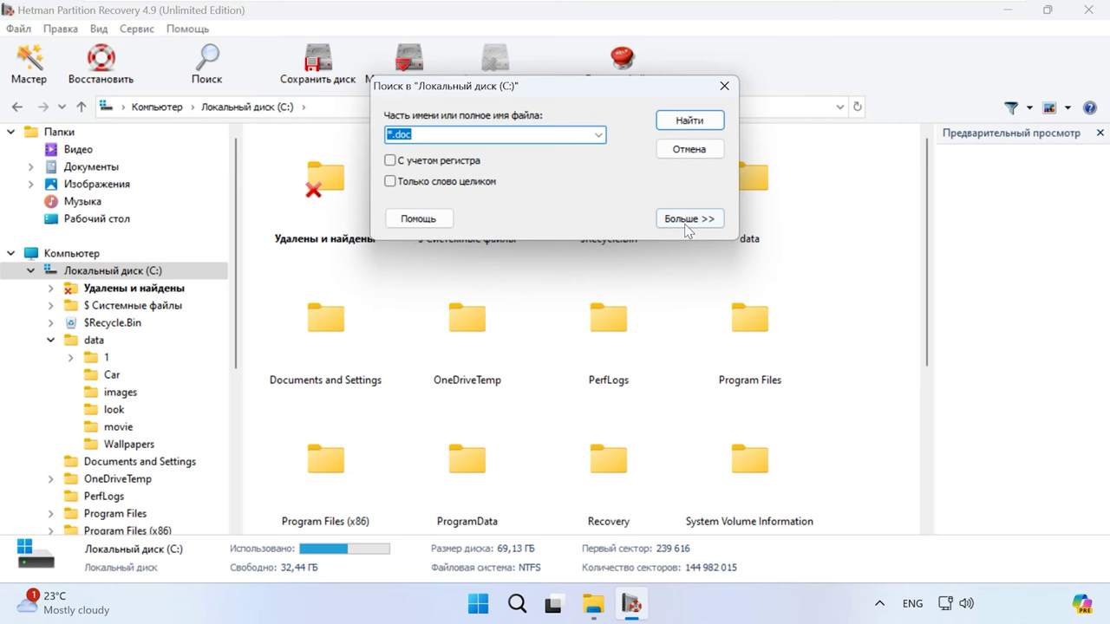
Expand the additional search options and examine the filters for file size and date
left_click(688, 222)
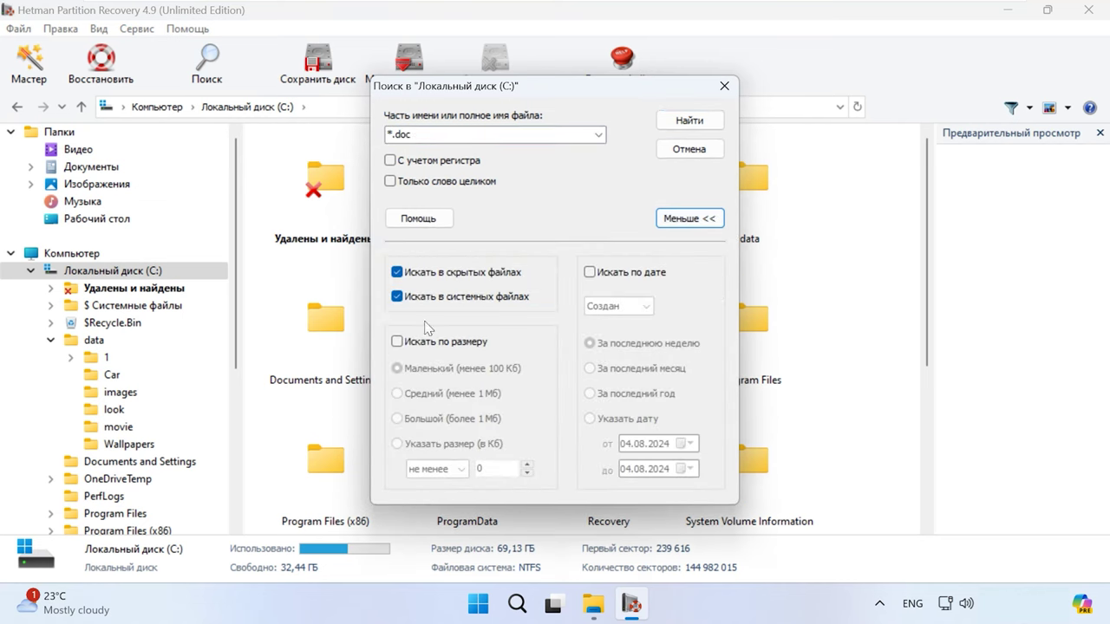
left_click(397, 342)
left_click(397, 342)
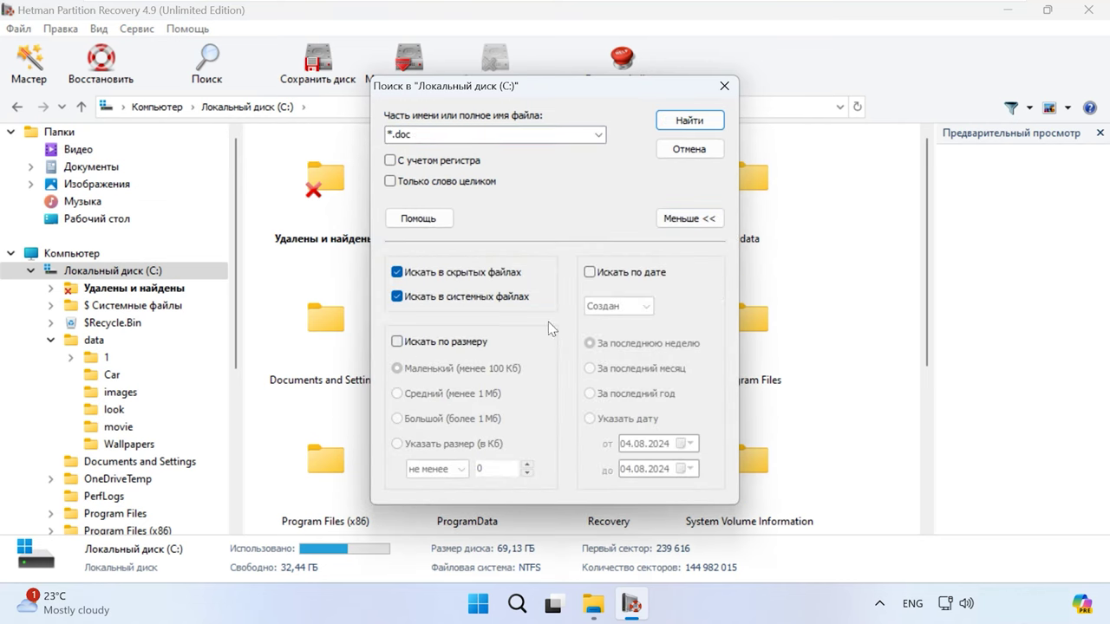
left_click(590, 272)
left_click(590, 273)
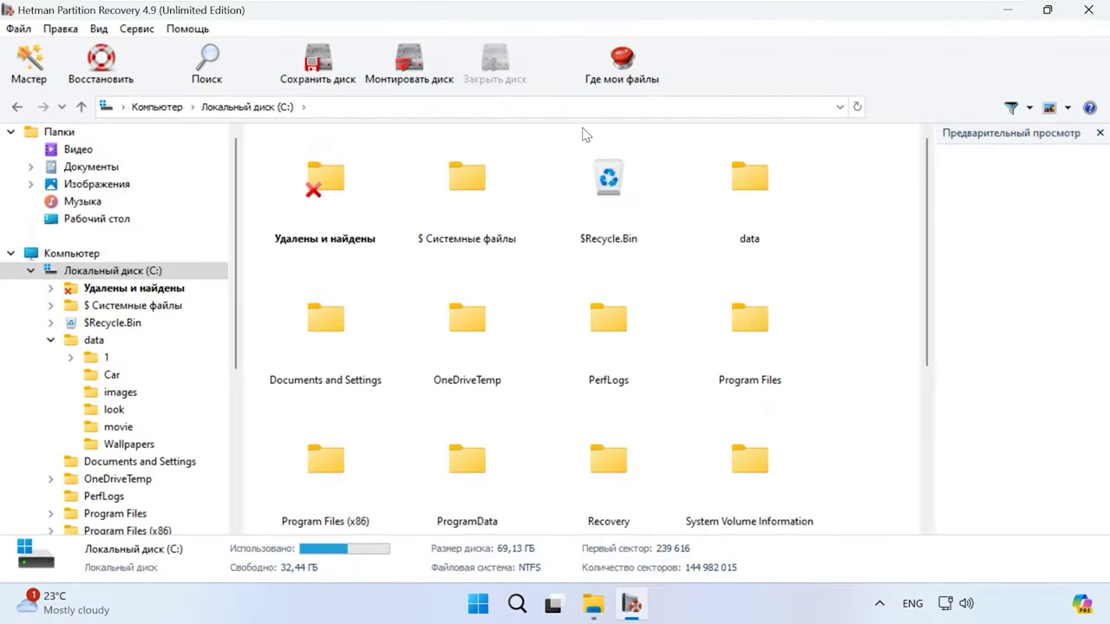
Reanalyse Локальный диск (C:) with a full analysis for NTFS including deep content analysis, and finish the wizard
left_click(72, 253)
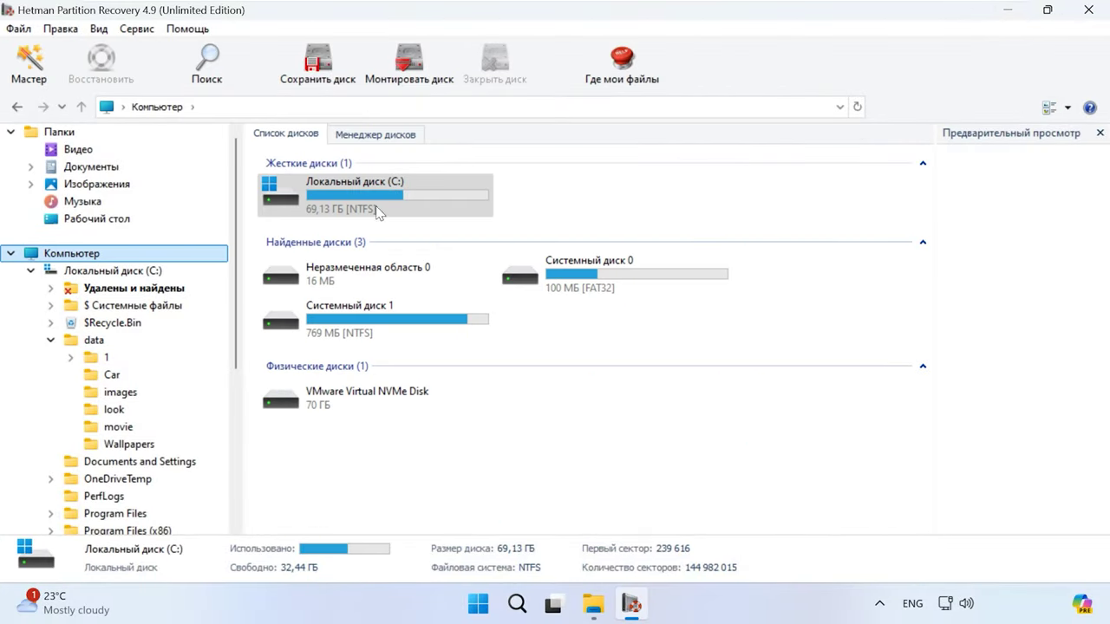
right_click(395, 212)
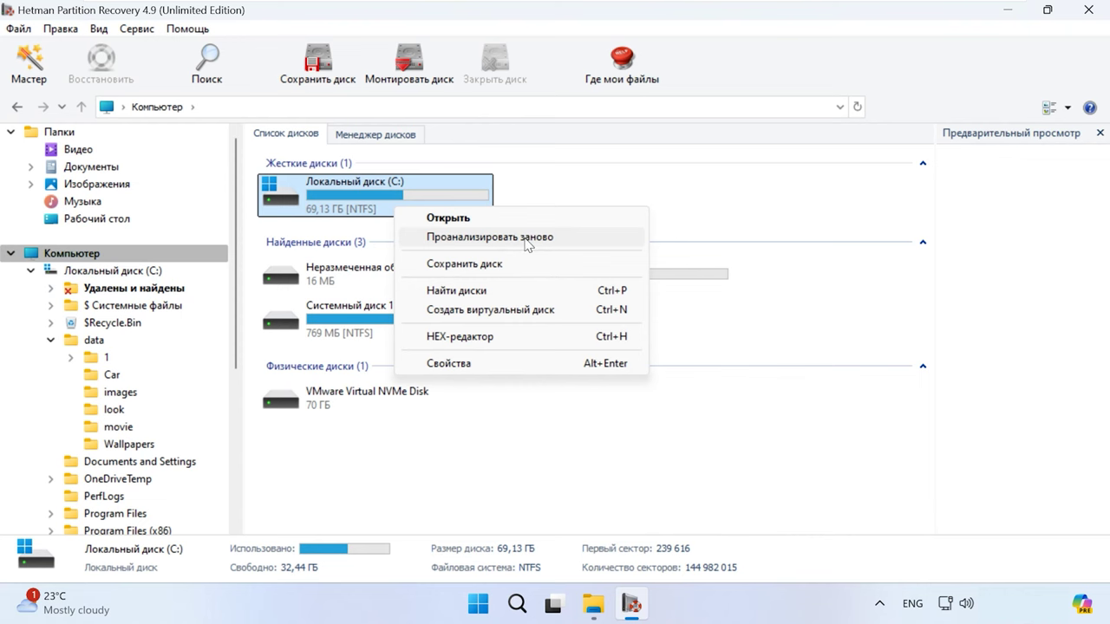
left_click(528, 246)
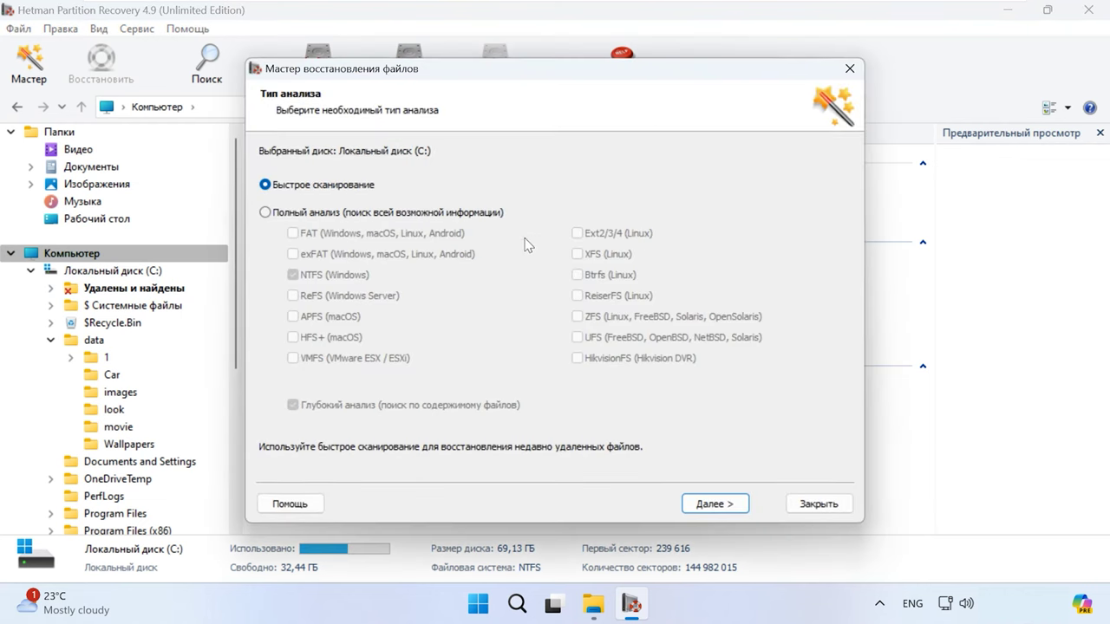
left_click(313, 217)
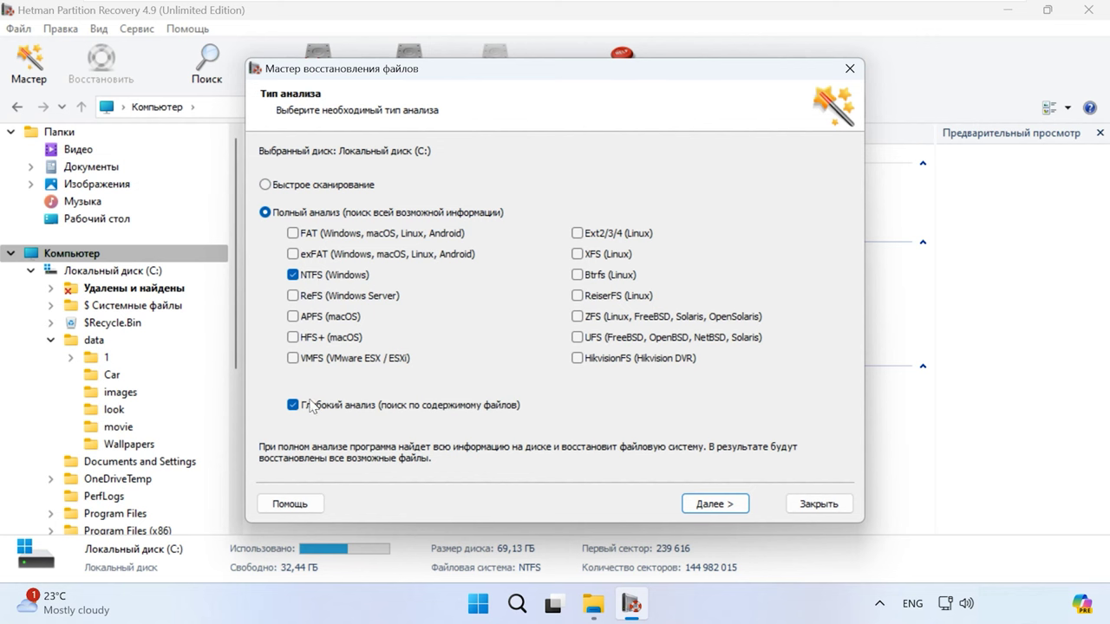
left_click(718, 506)
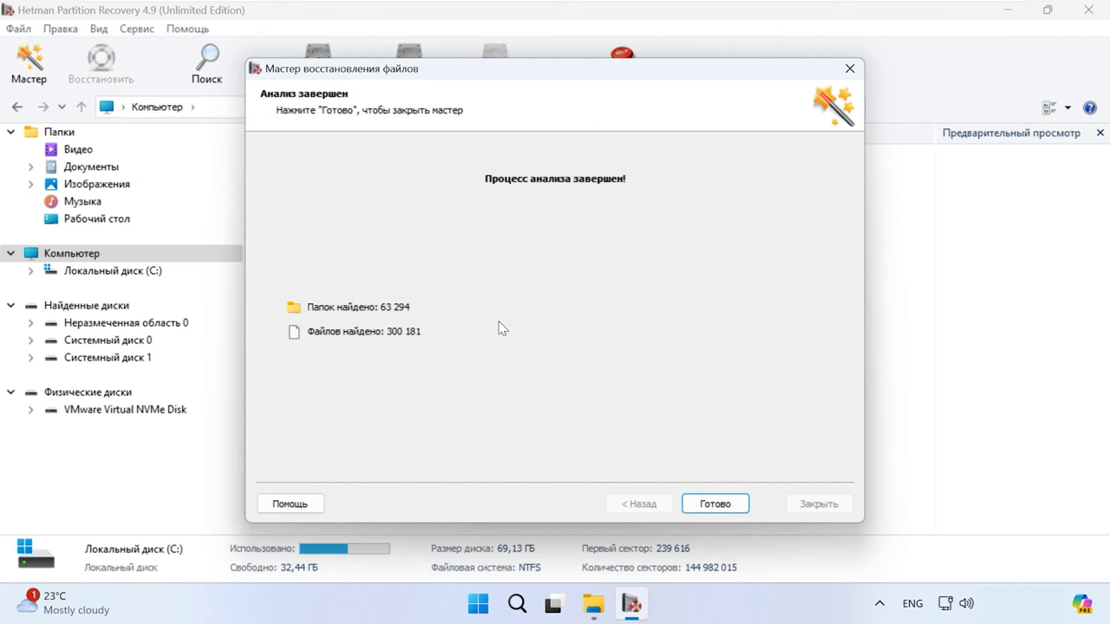
left_click(736, 511)
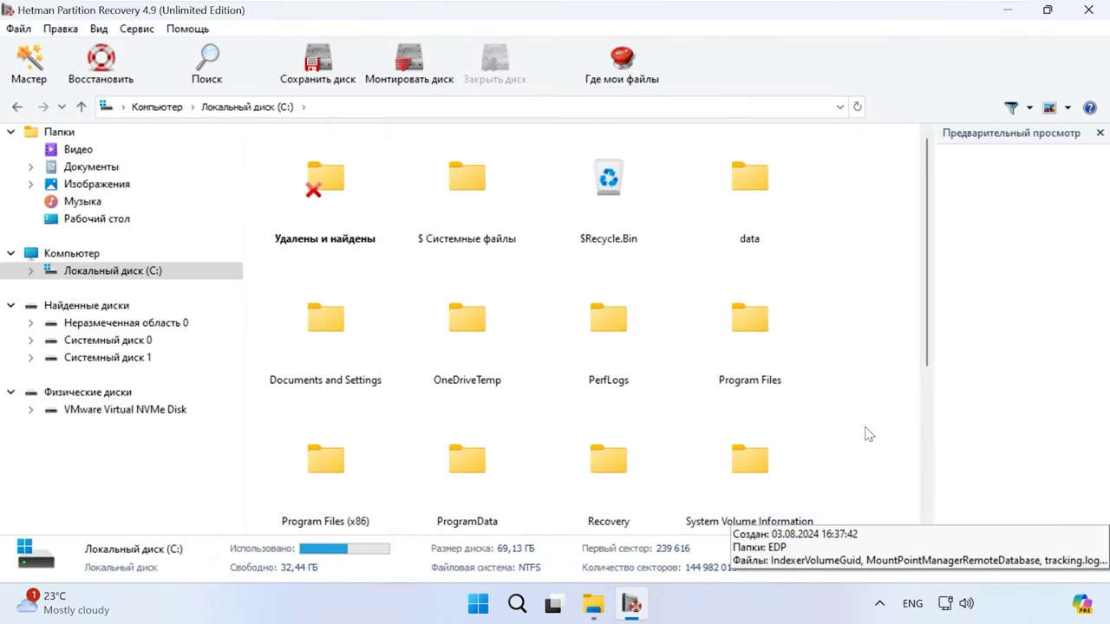
Open the data\Car folder on the reanalysed disk and go to the images from 013.jpg onward
double_click(761, 221)
double_click(456, 195)
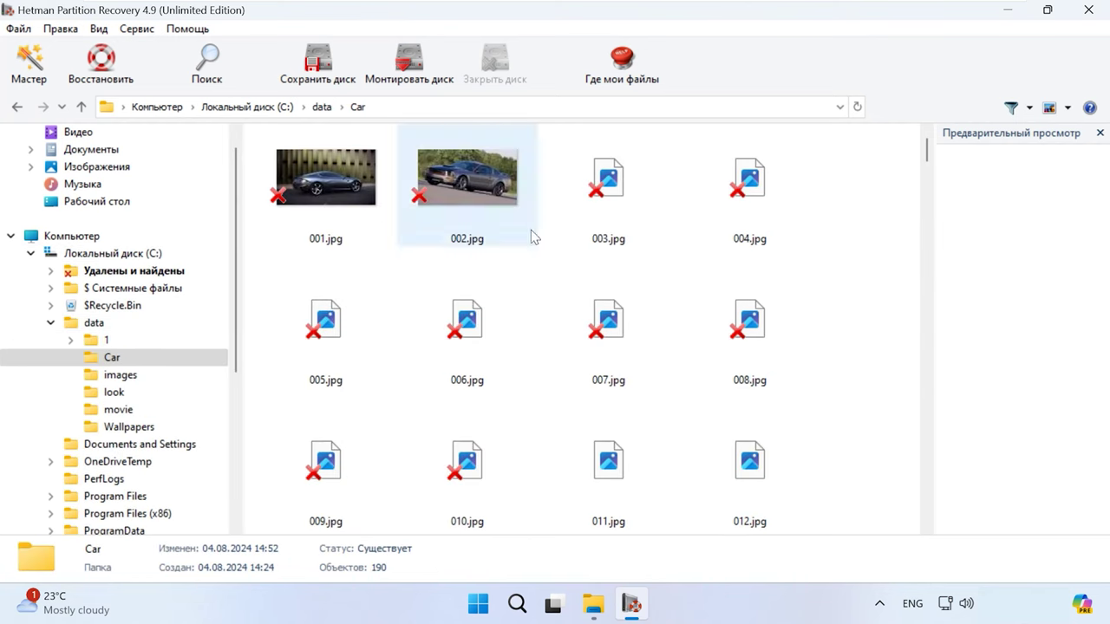
scroll(842, 371, "down", 5)
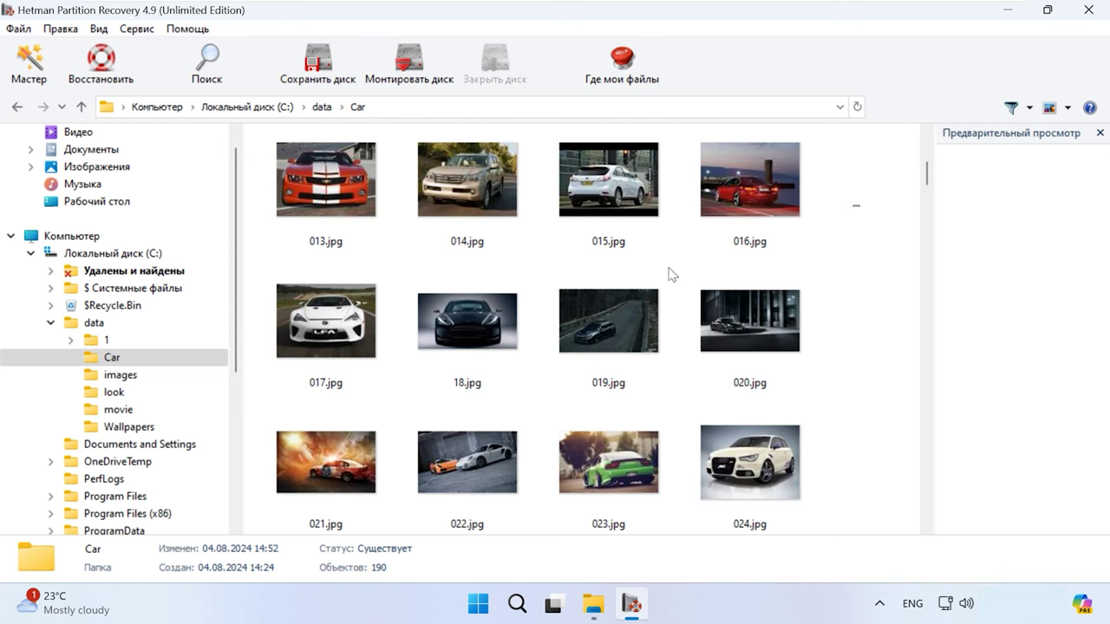
Recover a block of car images starting at 013.jpg to the hard disk at C:\Восстановленные файлы\, accepting saving to the same disk
left_click_drag(669, 274, 273, 174)
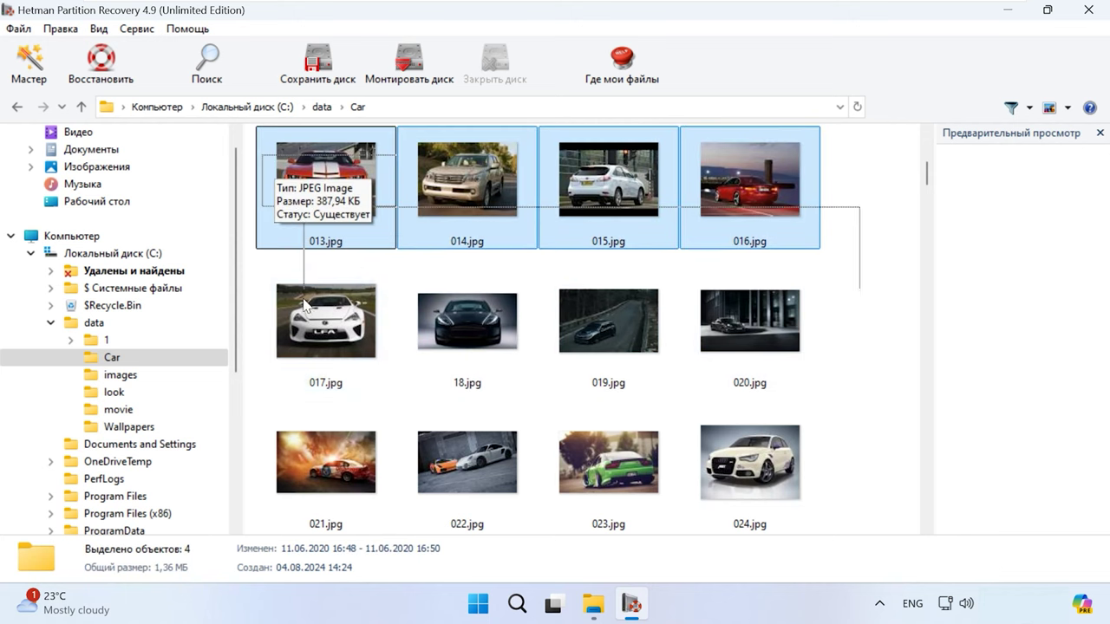
left_click_drag(303, 304, 309, 325)
left_click(94, 73)
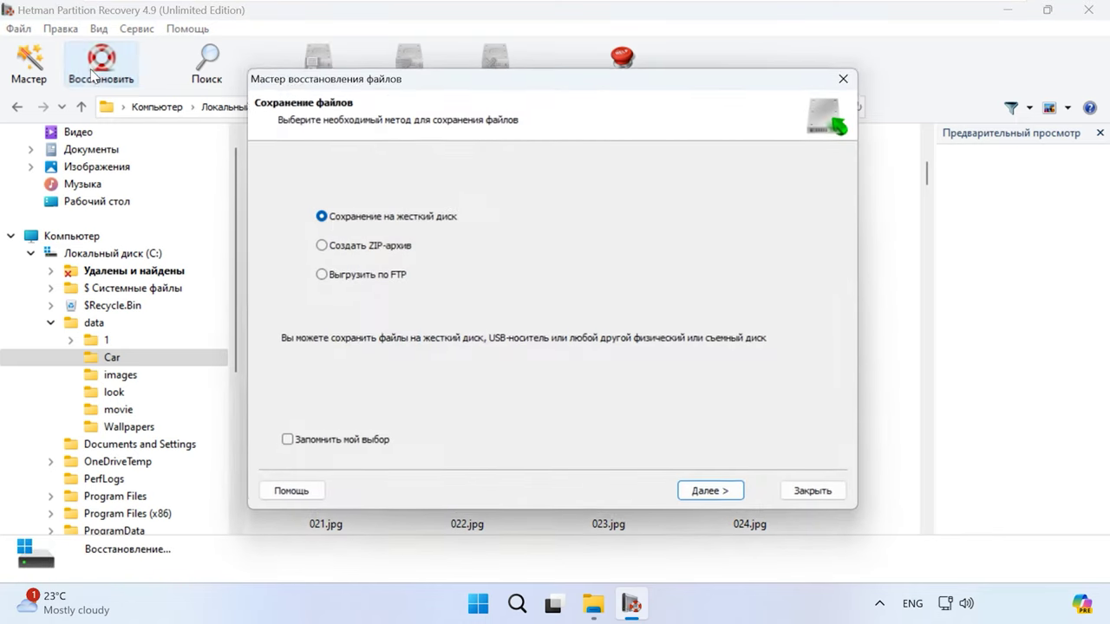
left_click(715, 496)
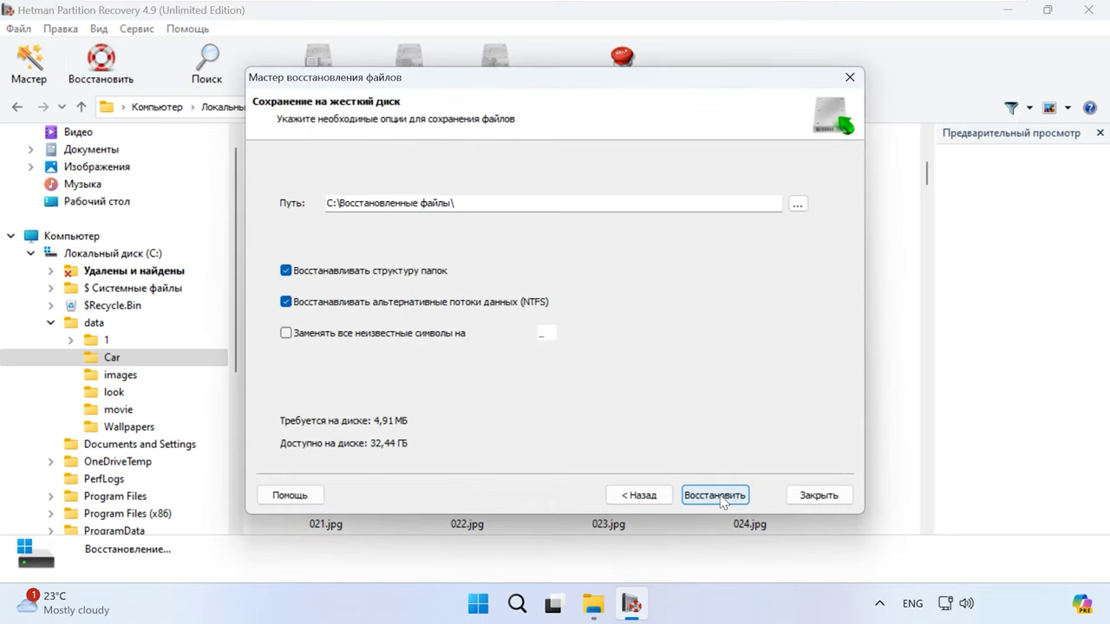
left_click(719, 497)
left_click(591, 368)
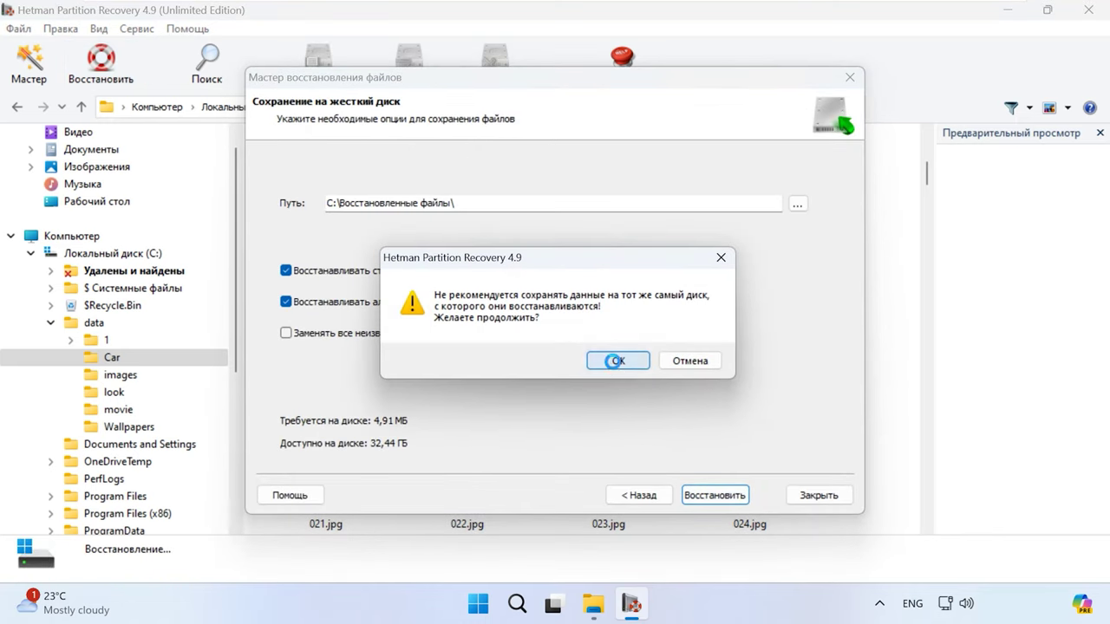
Finish the file recovery wizard and switch to File Explorer
left_click(713, 496)
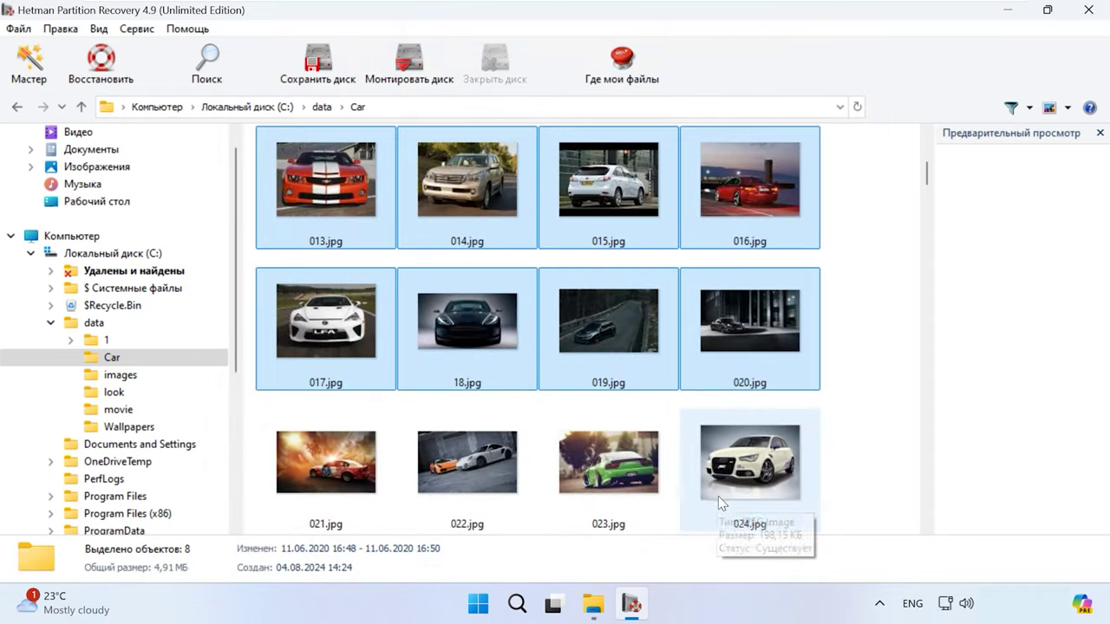
left_click(594, 607)
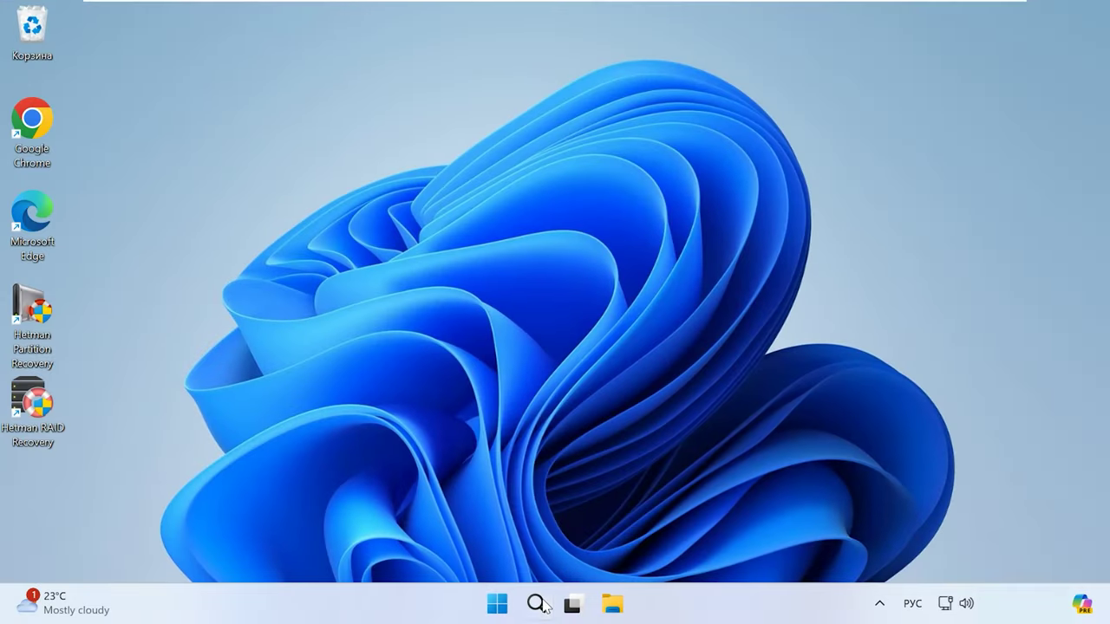
Open File History (История файлов) from the Windows Control Panel and go to restoring personal files
left_click(537, 604)
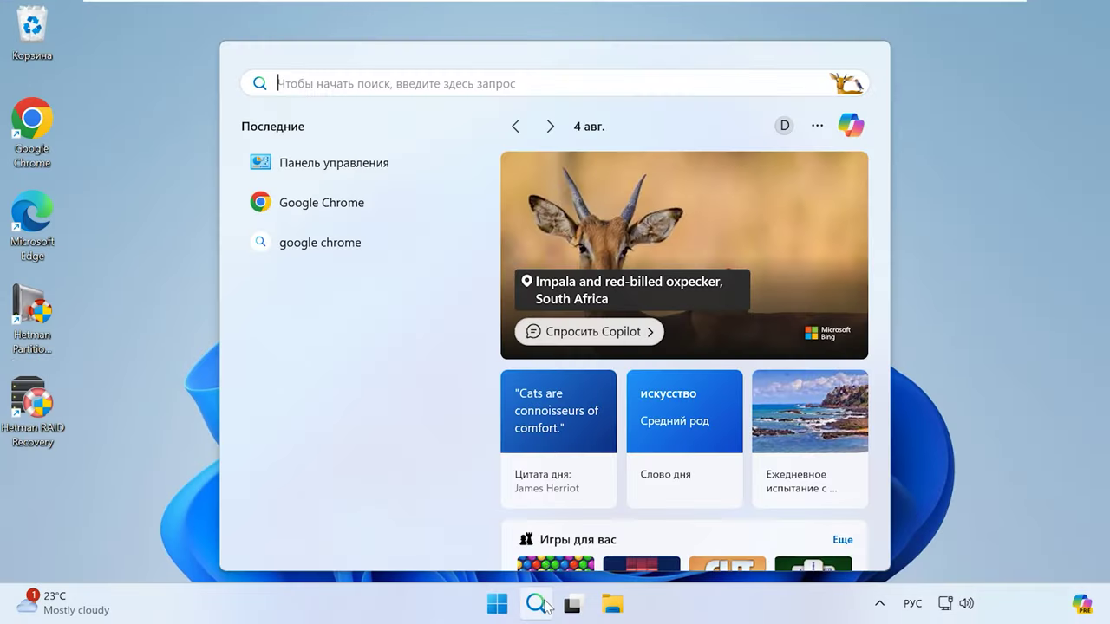
left_click(347, 173)
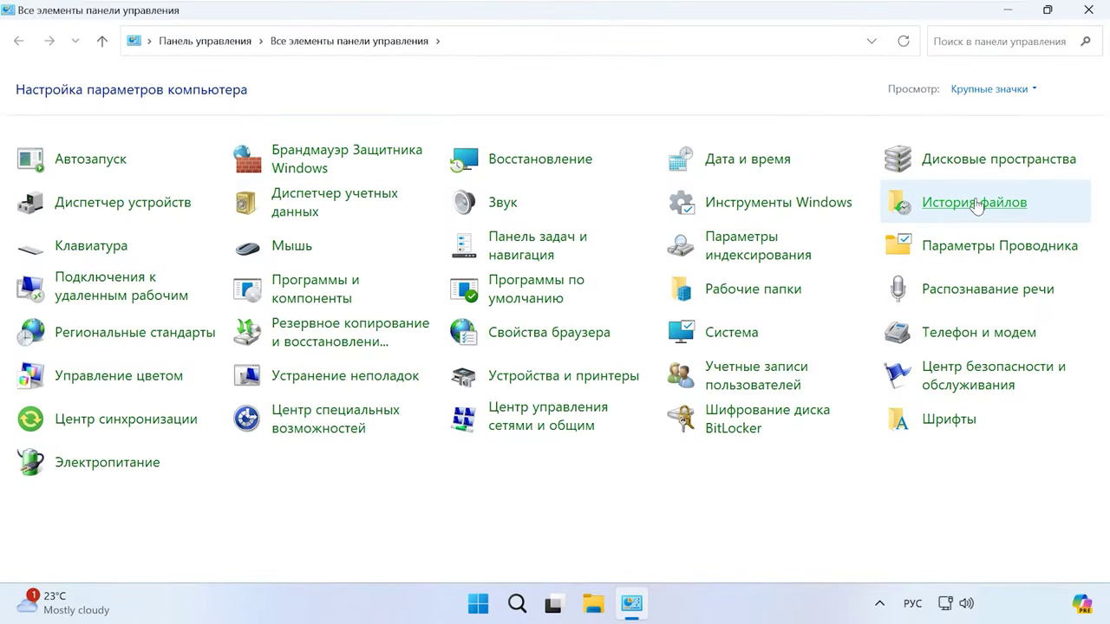
left_click(989, 217)
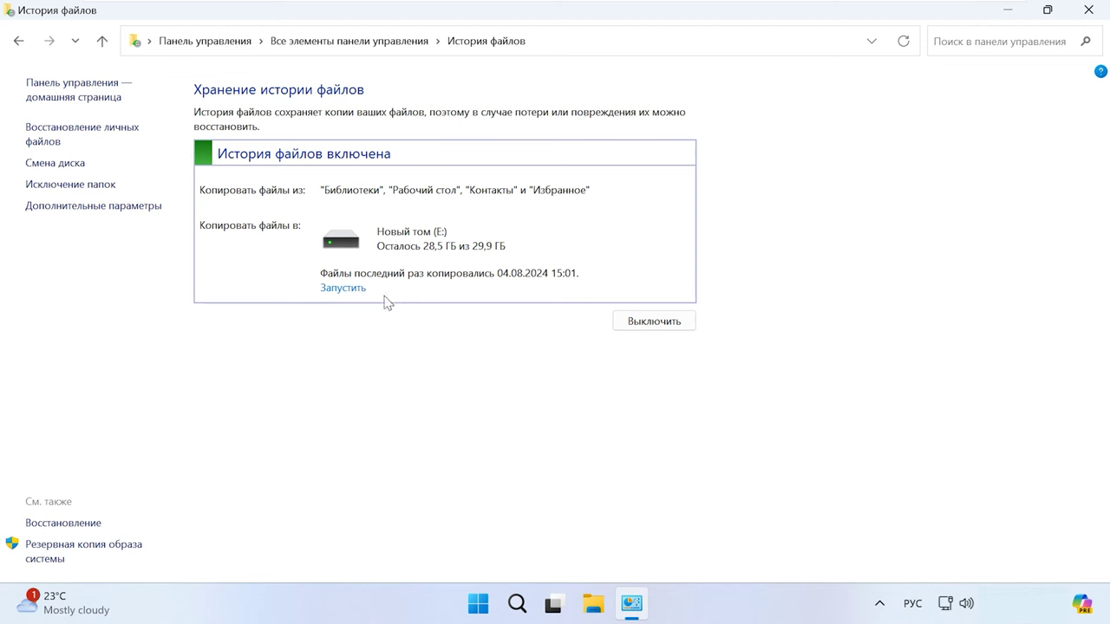
left_click(87, 136)
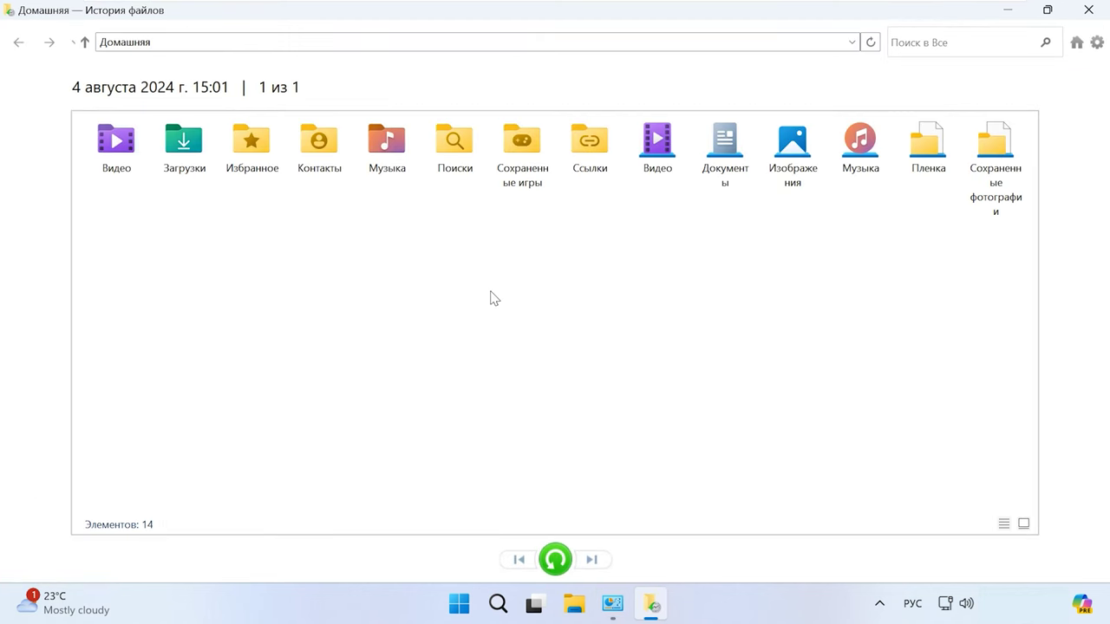
Open the Downloads\data\Car folder in the File History backup
double_click(181, 148)
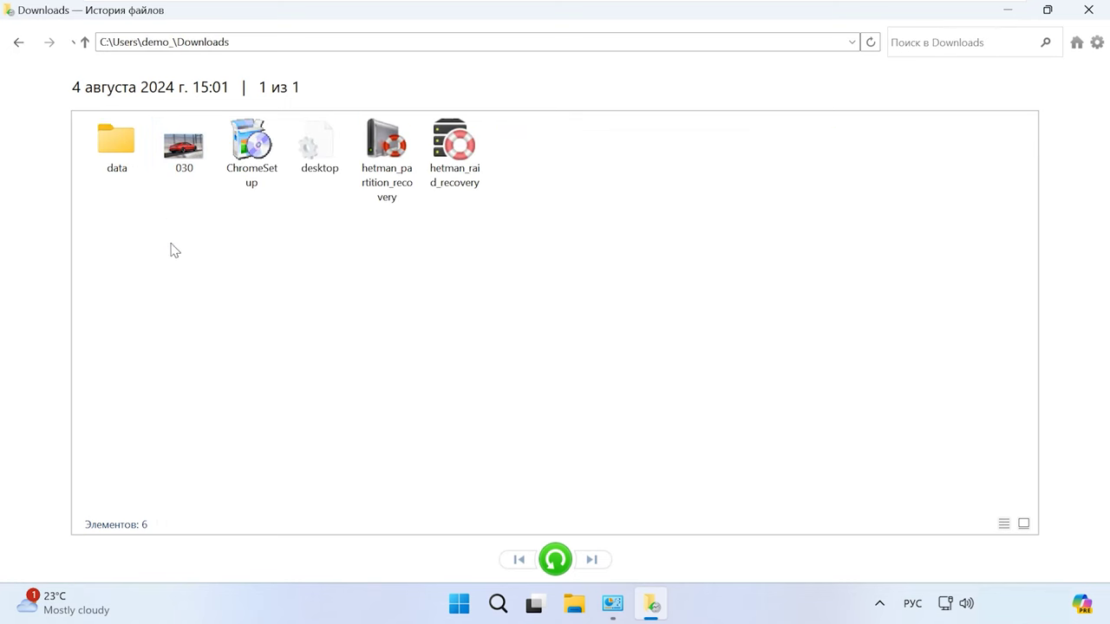
double_click(118, 143)
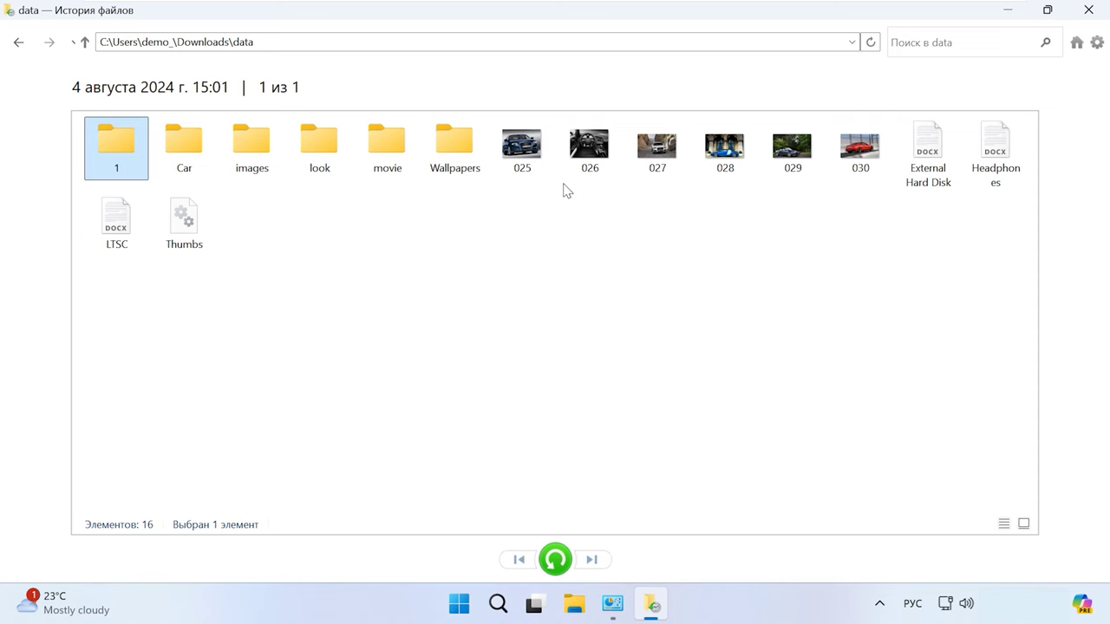
double_click(194, 156)
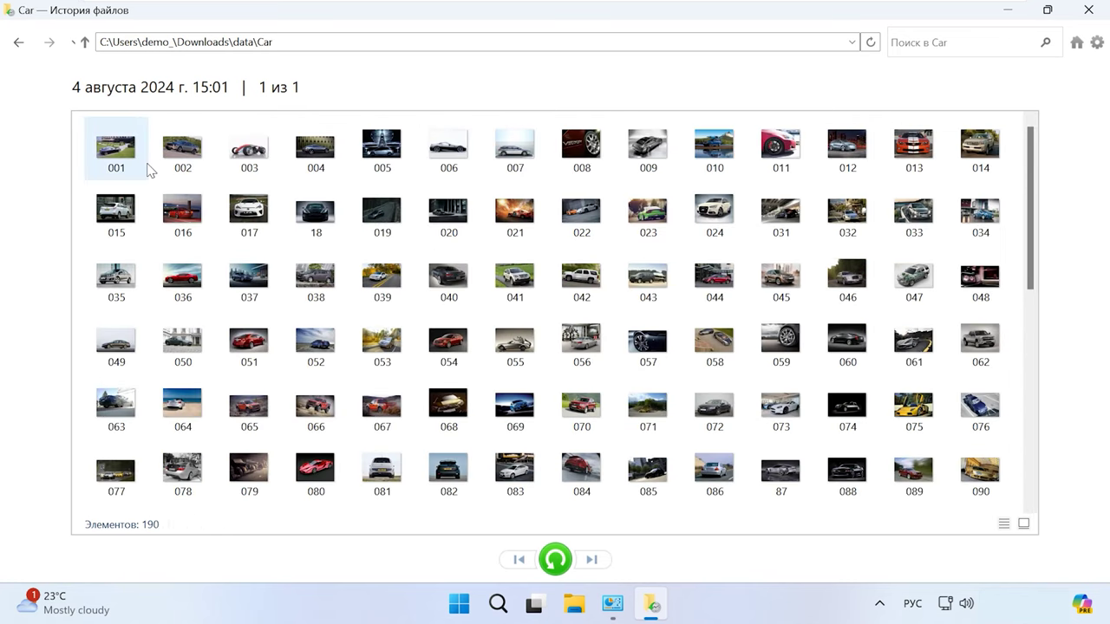
Restore images 001 through 005 from the backup to their original folder, replacing the existing files
left_click(97, 161)
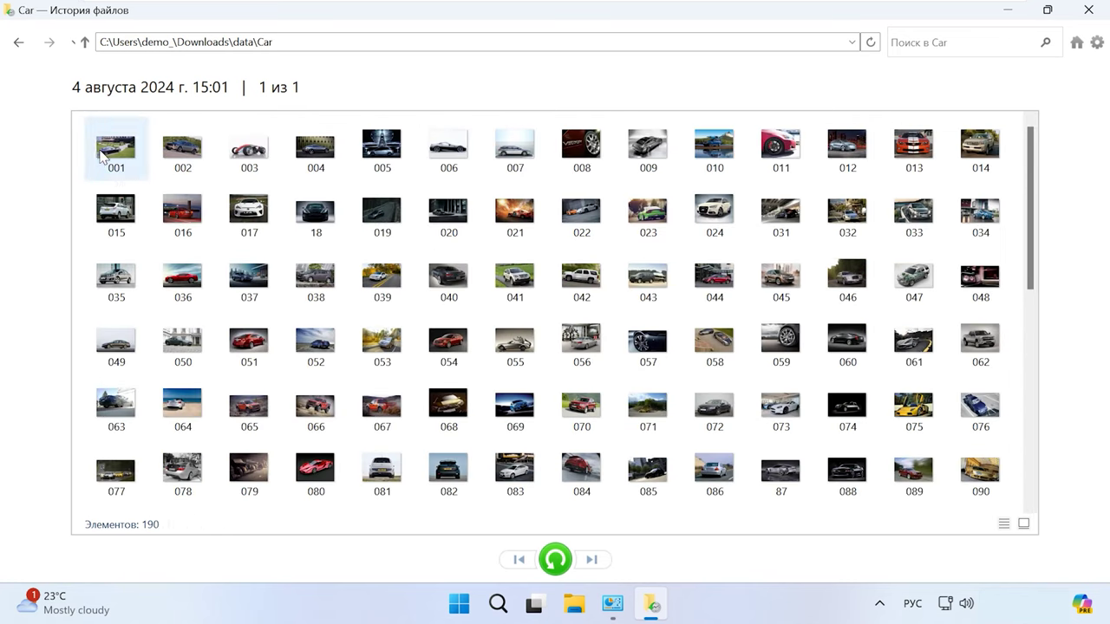
left_click(379, 156, "shift")
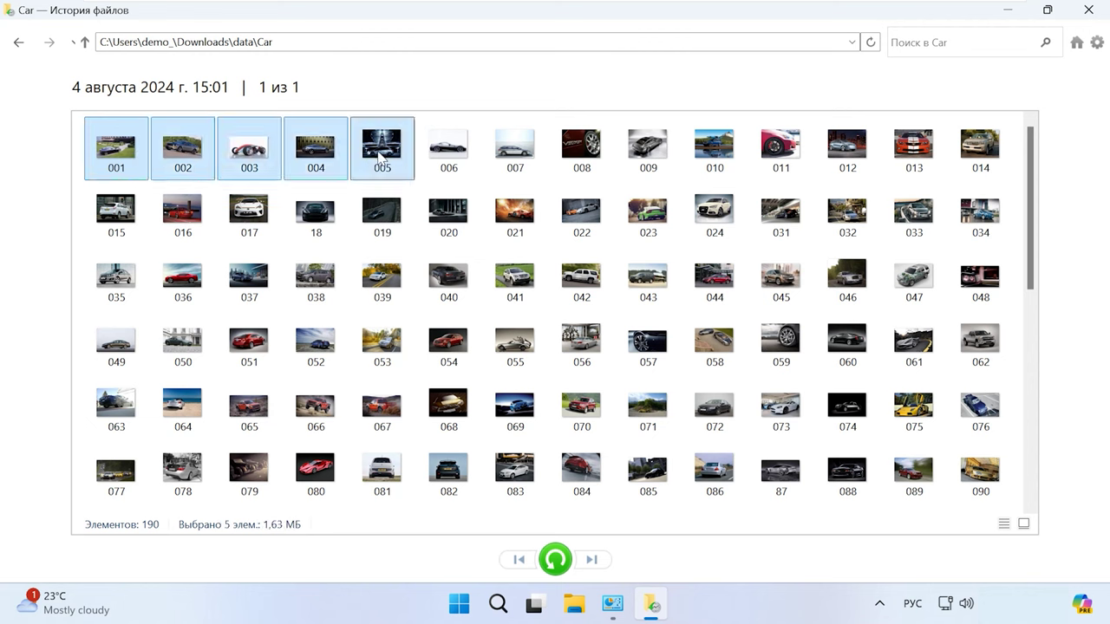
left_click(555, 561)
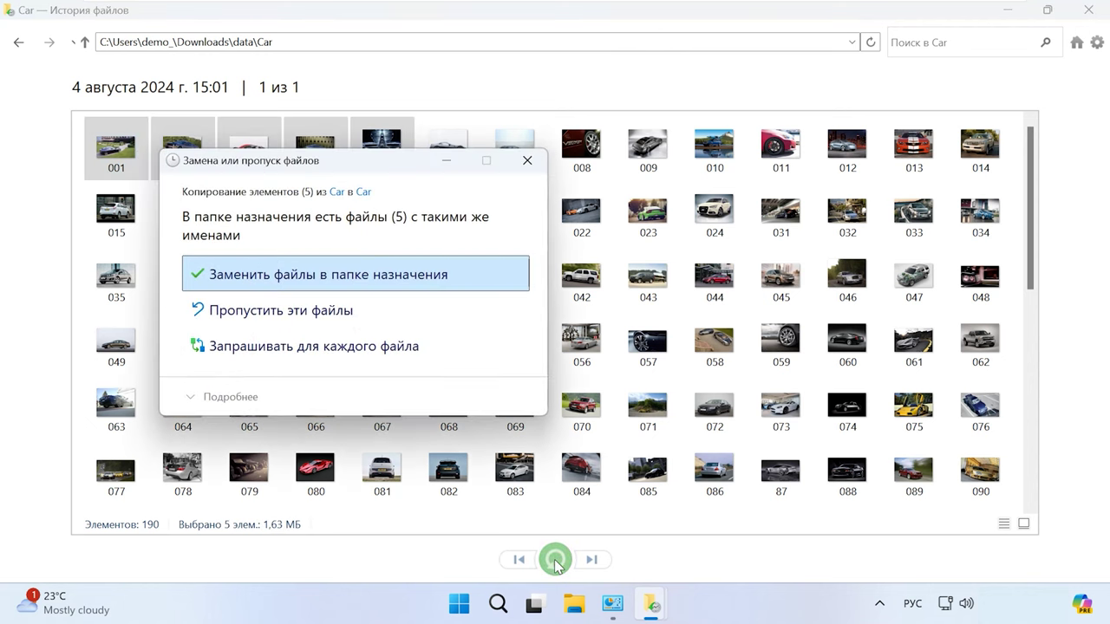
left_click(362, 276)
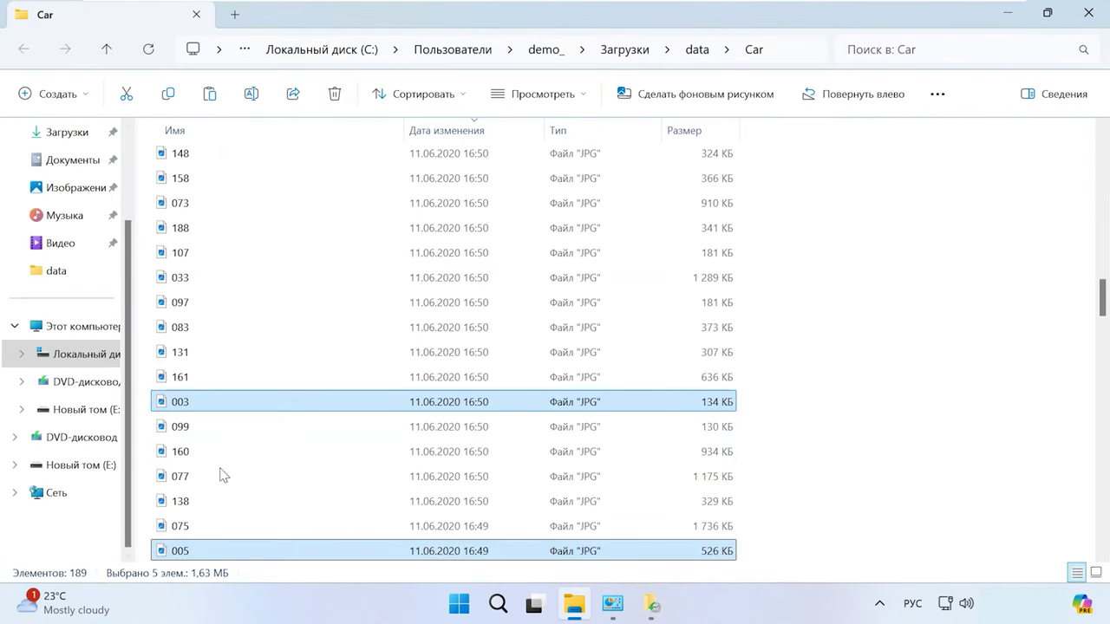
scroll(219, 475, "up", 2)
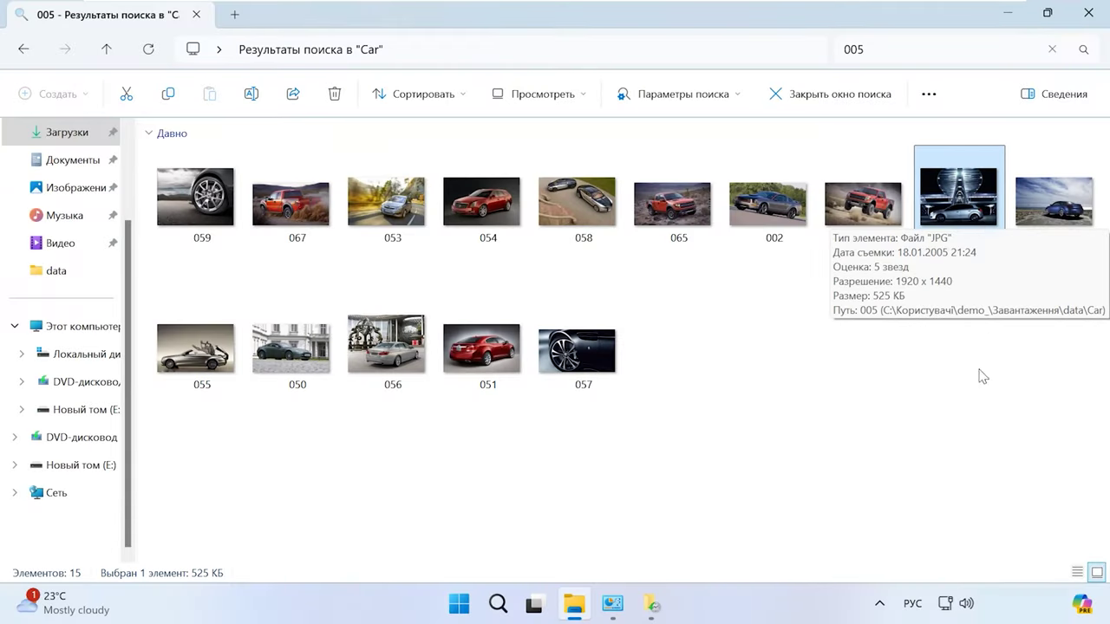
Open the previous versions of image 005 from the Car folder search results
left_click(974, 371)
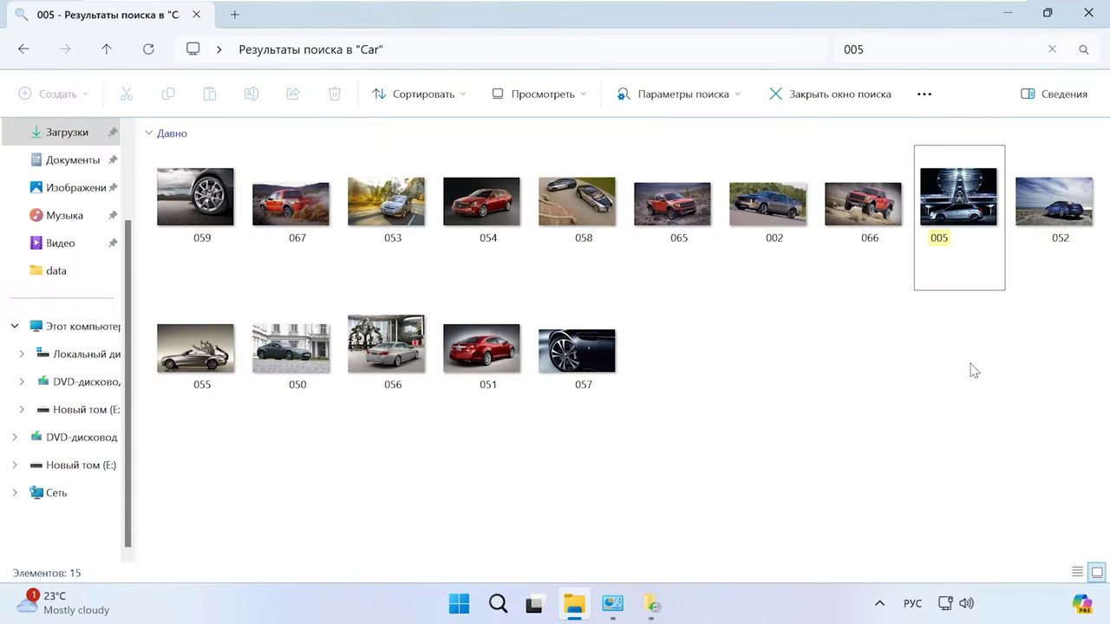
left_click(950, 288)
right_click(964, 219)
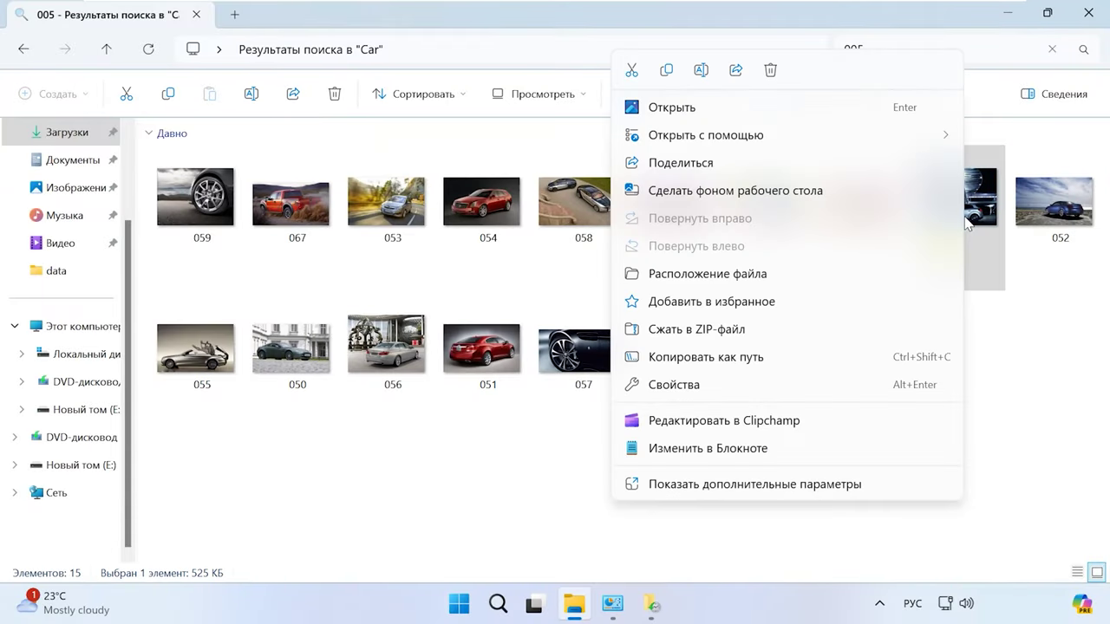
left_click(787, 486)
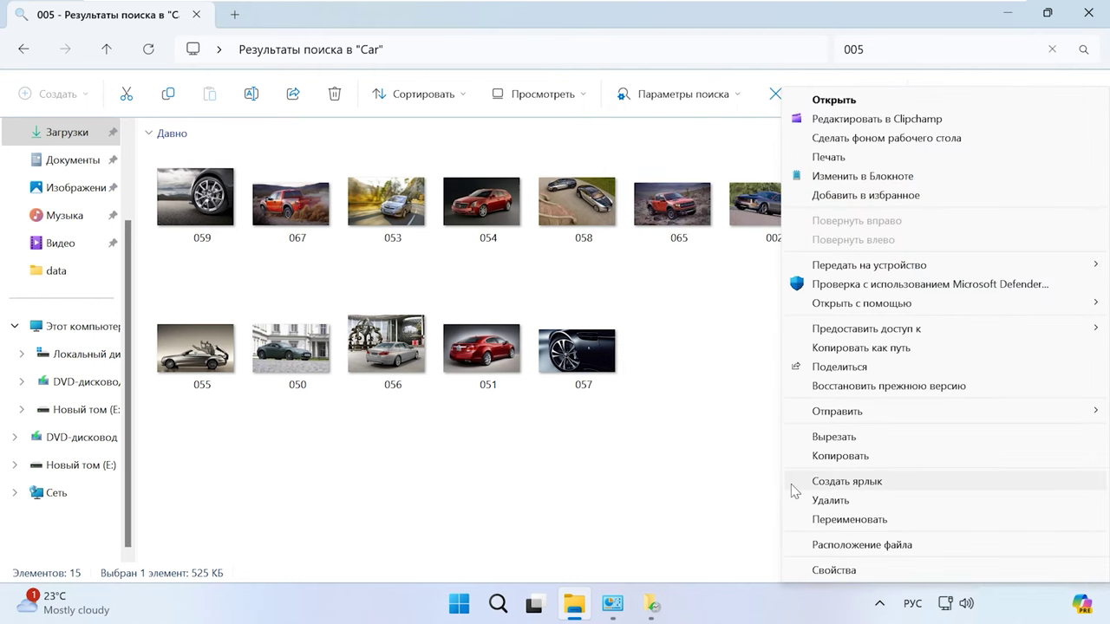
left_click(935, 387)
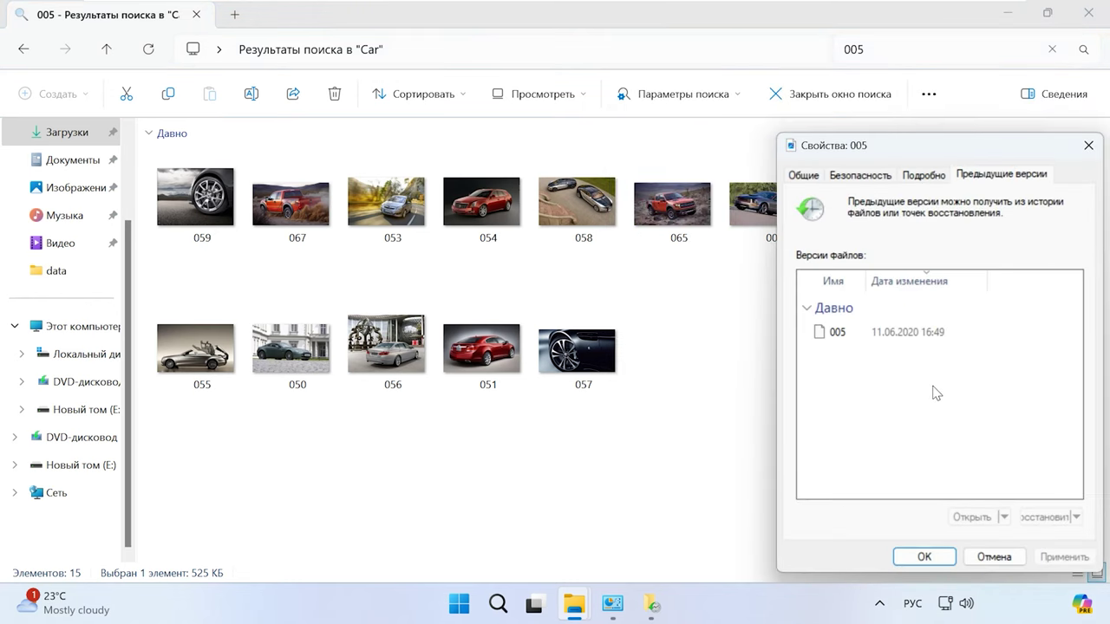
Select the previous version of 005, examine its restore options, and open that version
left_click(863, 334)
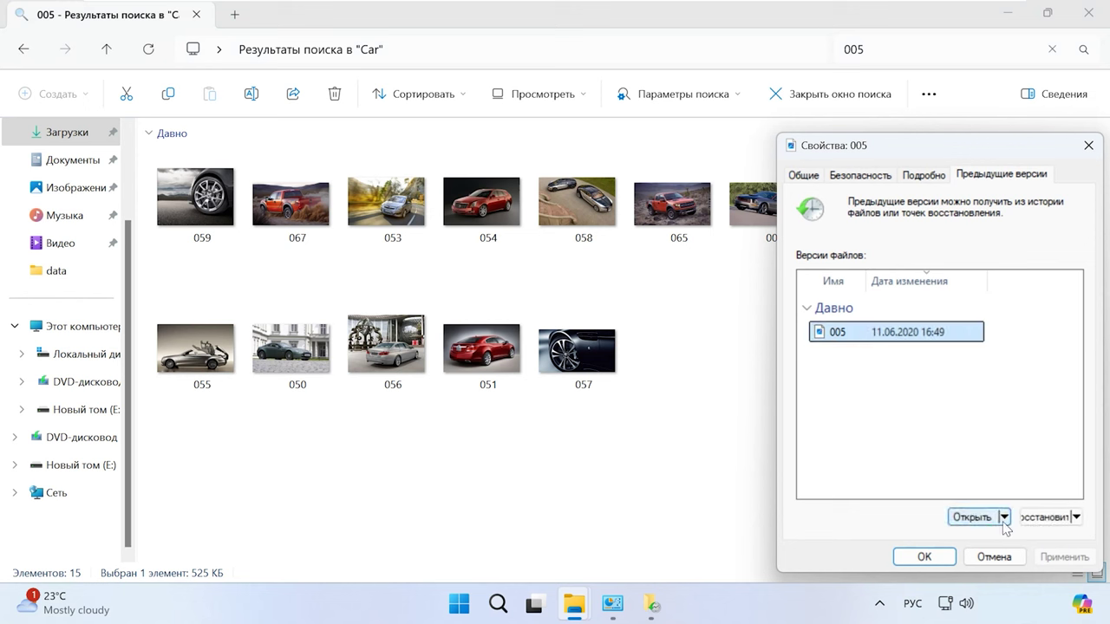
left_click(1075, 517)
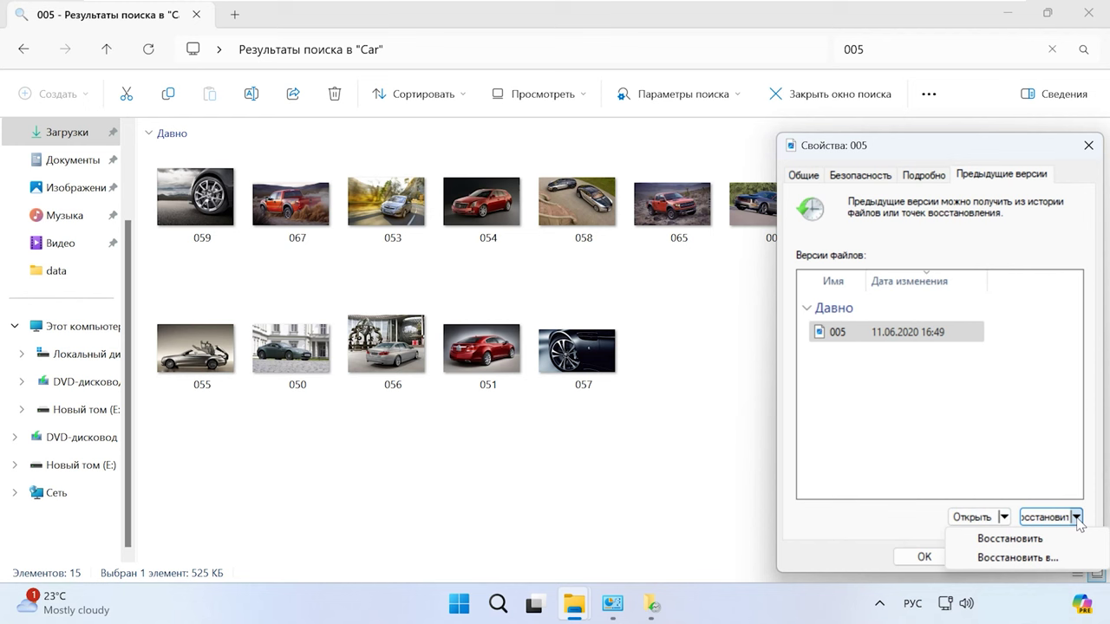
left_click(1004, 518)
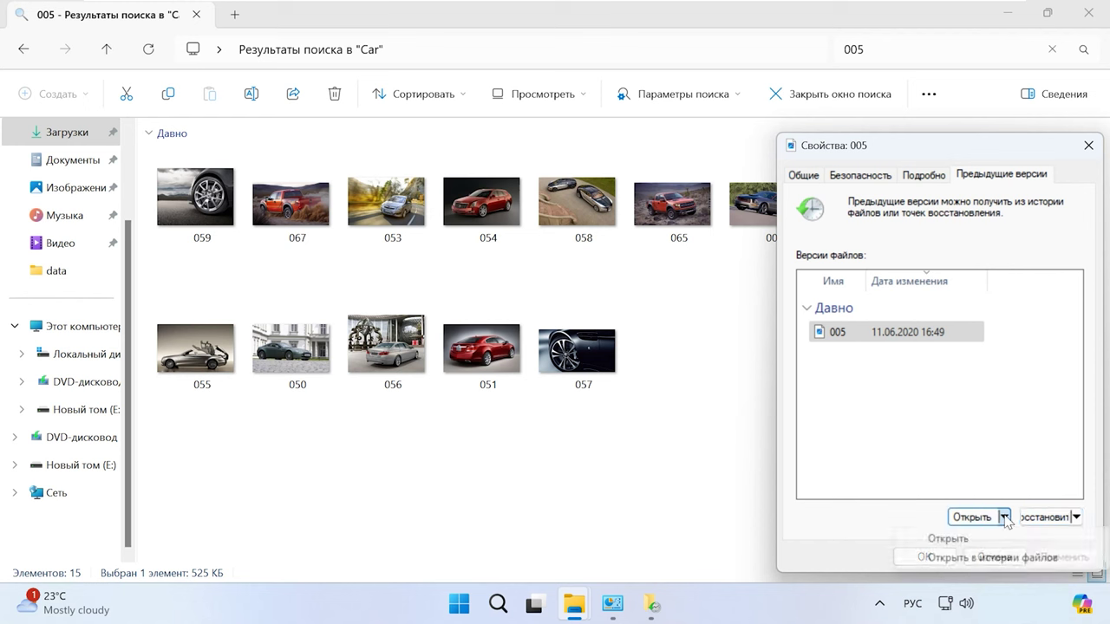
left_click(948, 539)
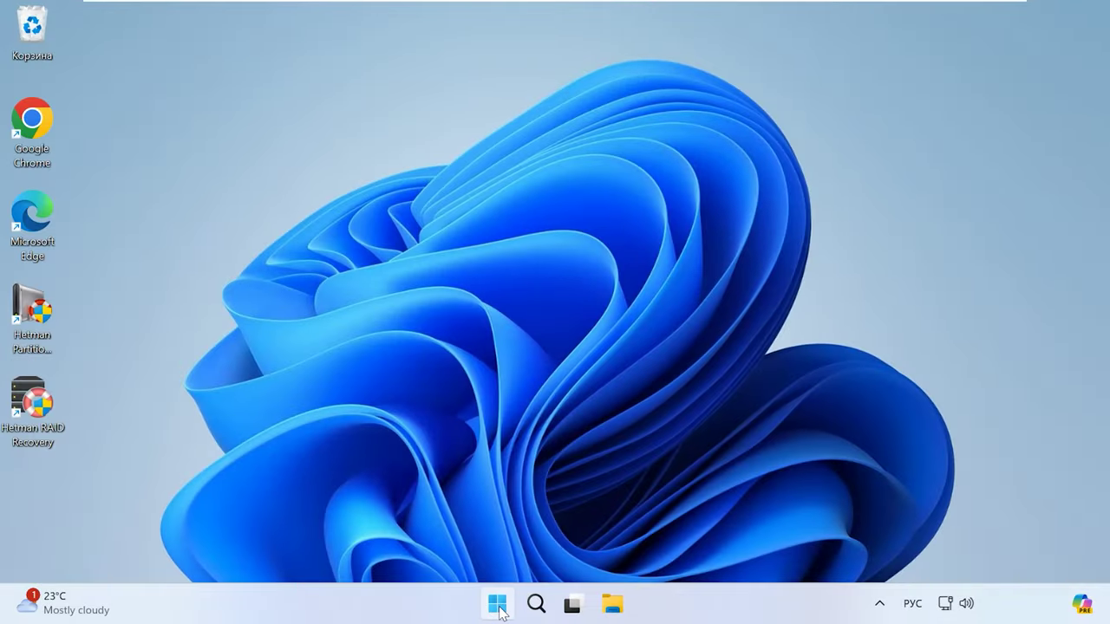
Open the Windows Security service from the privacy and security settings, maximizing the windows
left_click(498, 605)
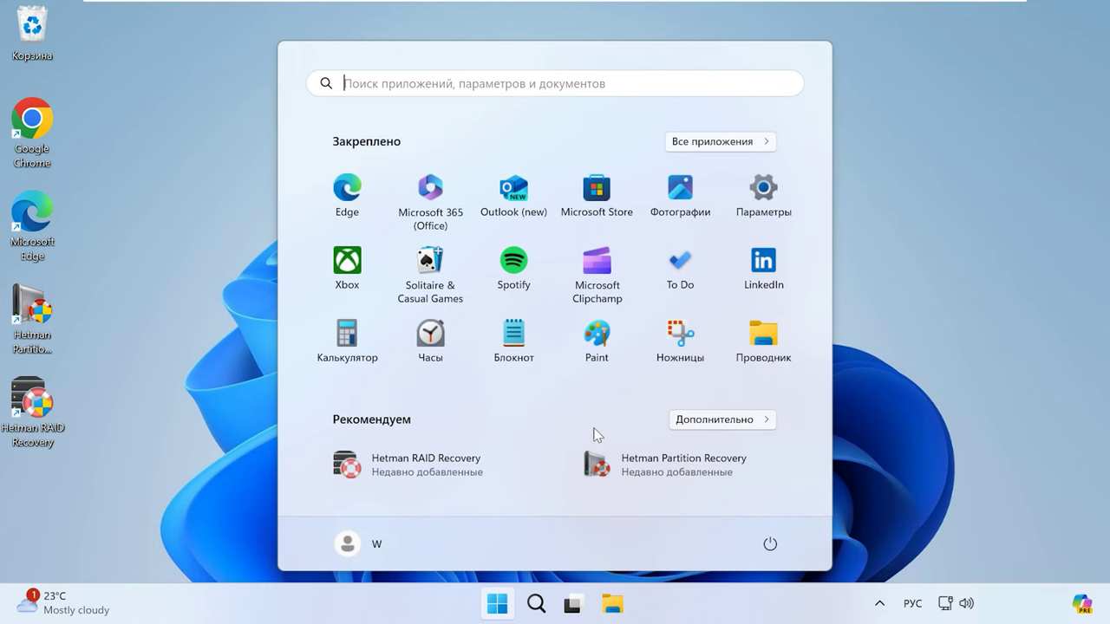
left_click(767, 217)
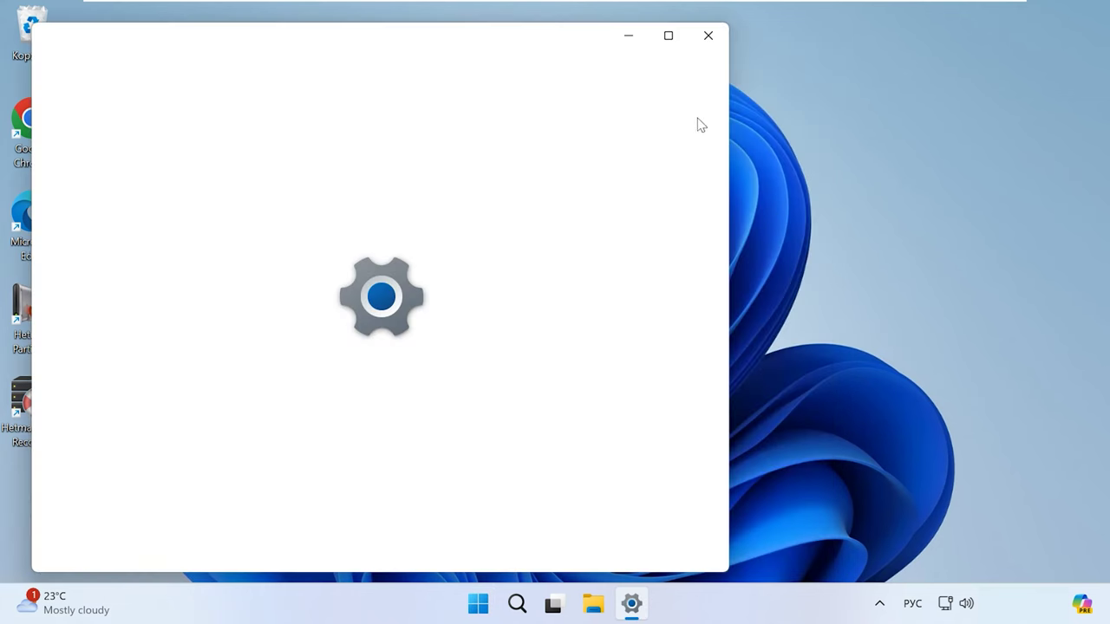
left_click(668, 35)
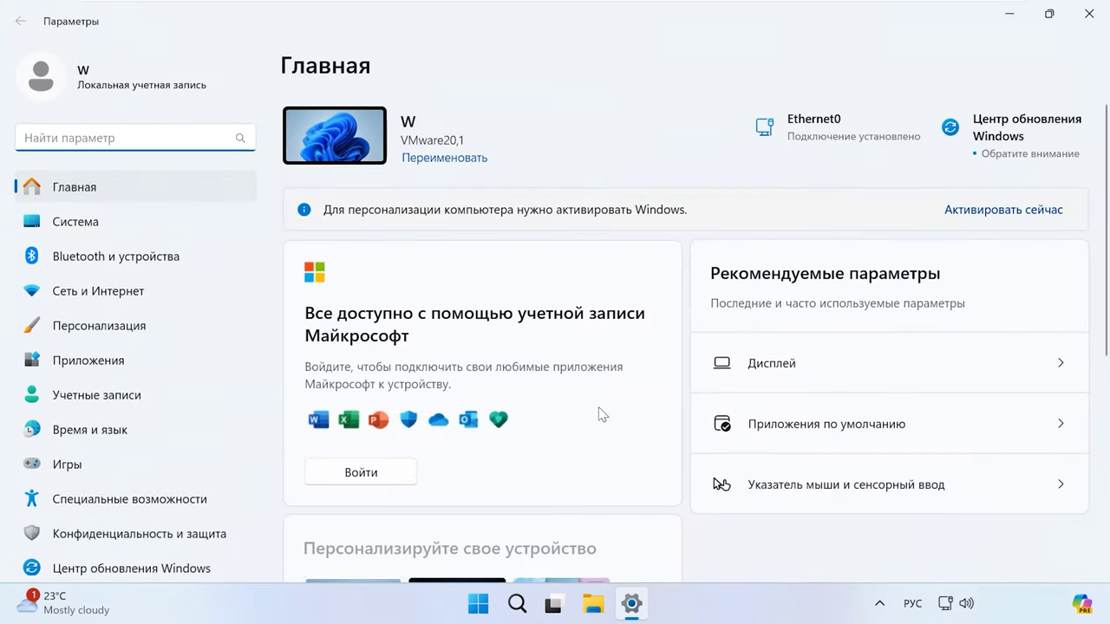
left_click(139, 537)
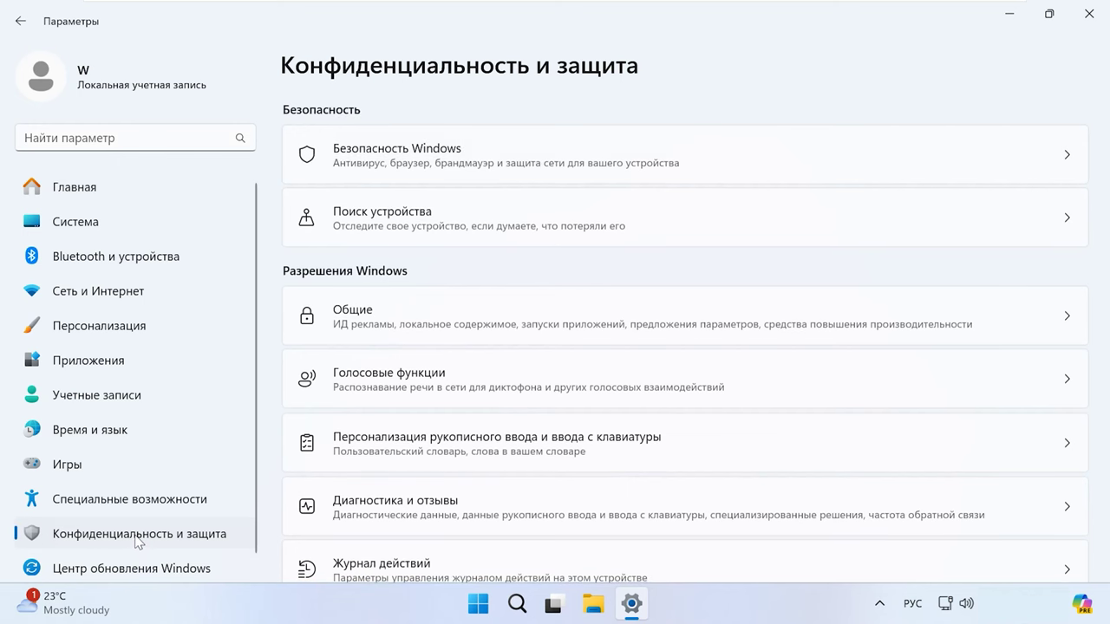
left_click(469, 171)
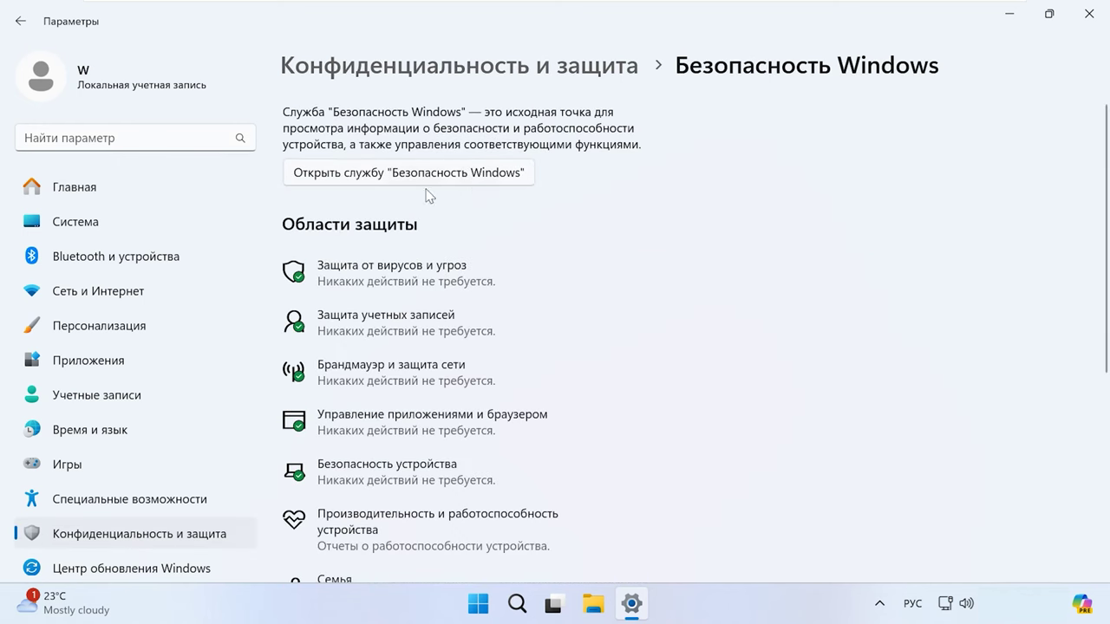
left_click(451, 181)
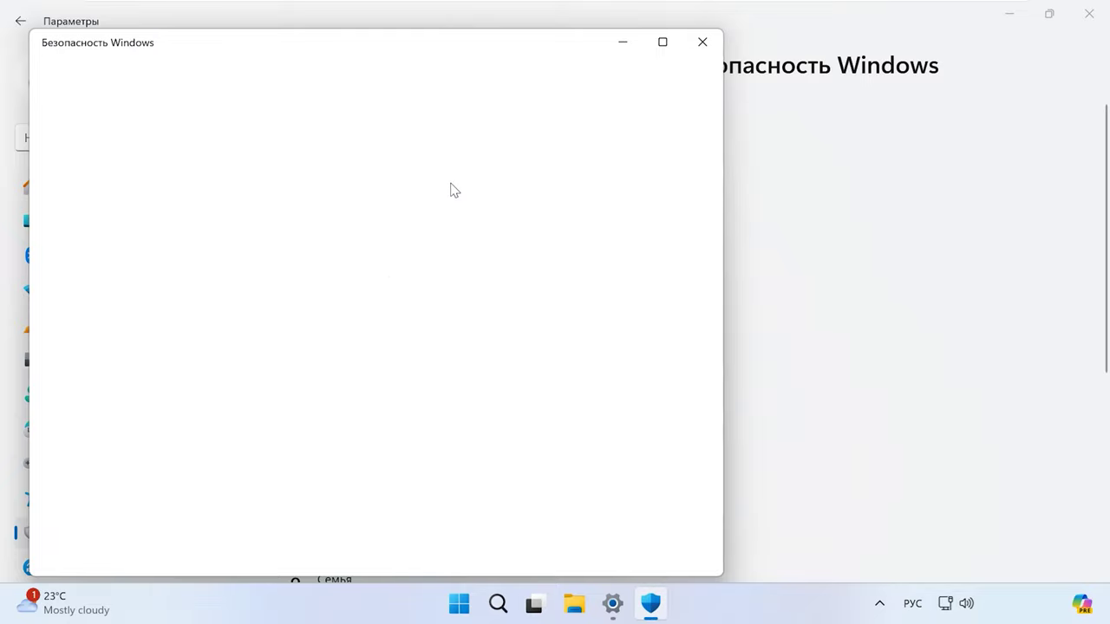
left_click(663, 43)
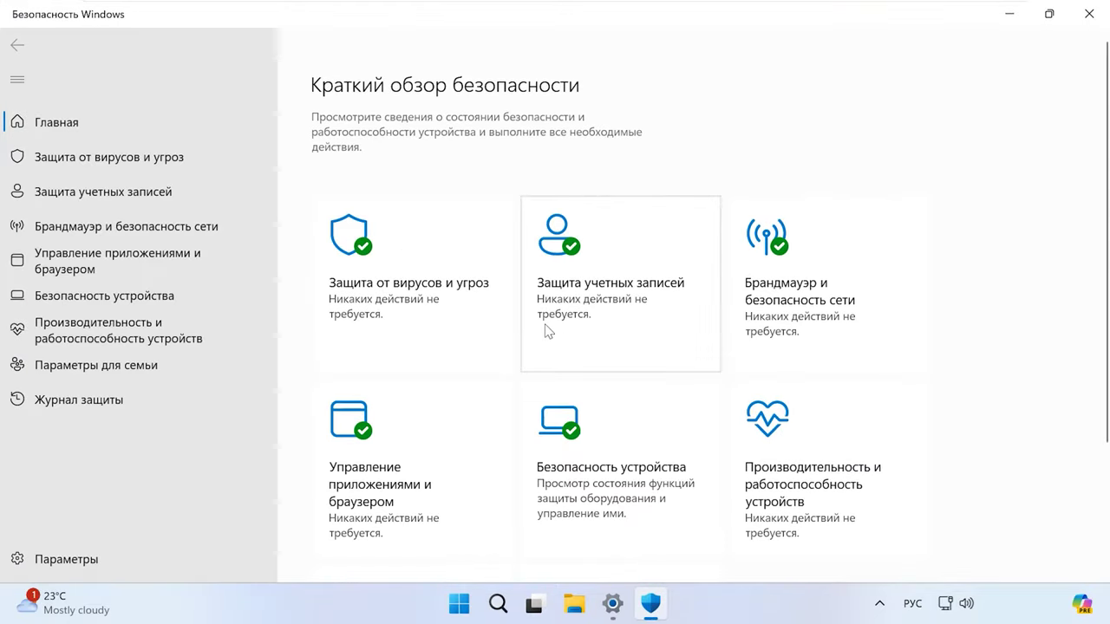
Open the protection history and examine the details of the blocked threat and the quarantined threat
scroll(957, 365, "down", 2)
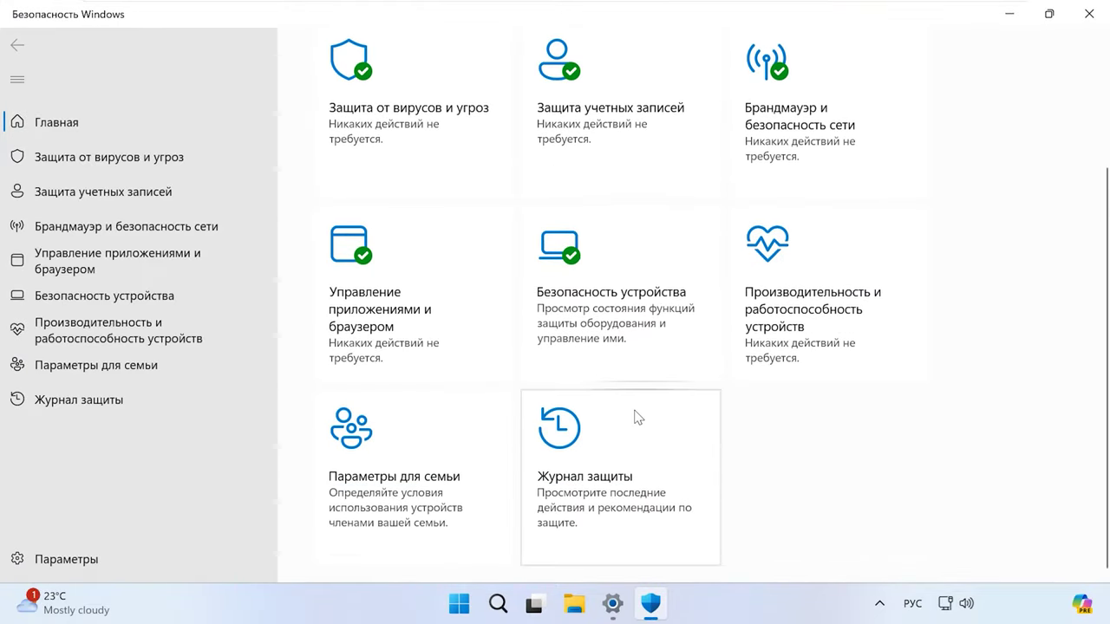
left_click(607, 472)
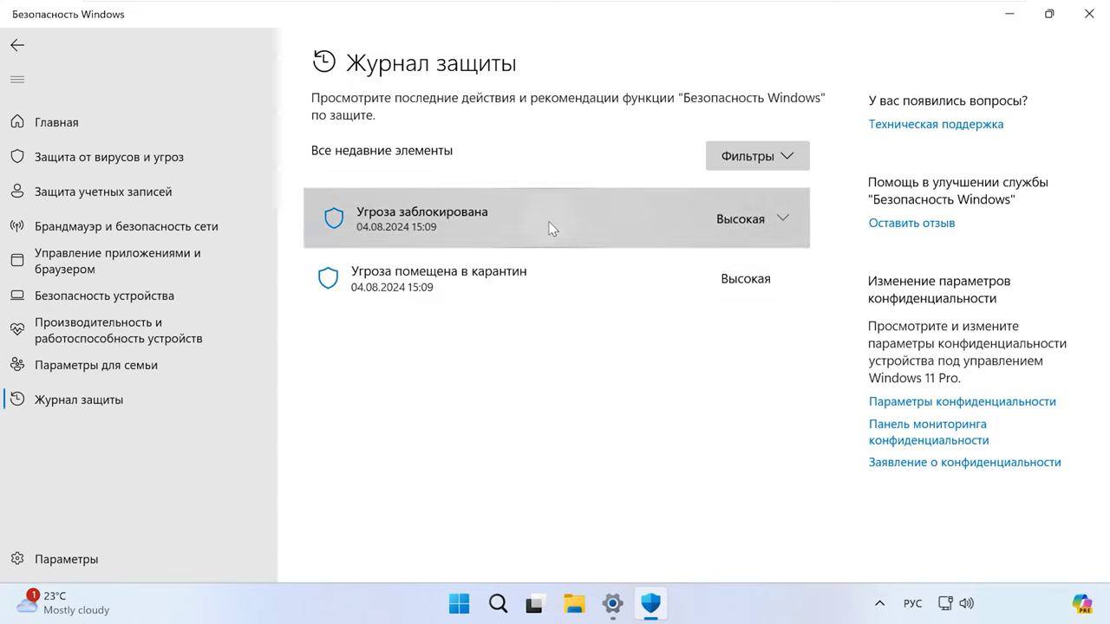
left_click(548, 227)
left_click(520, 440)
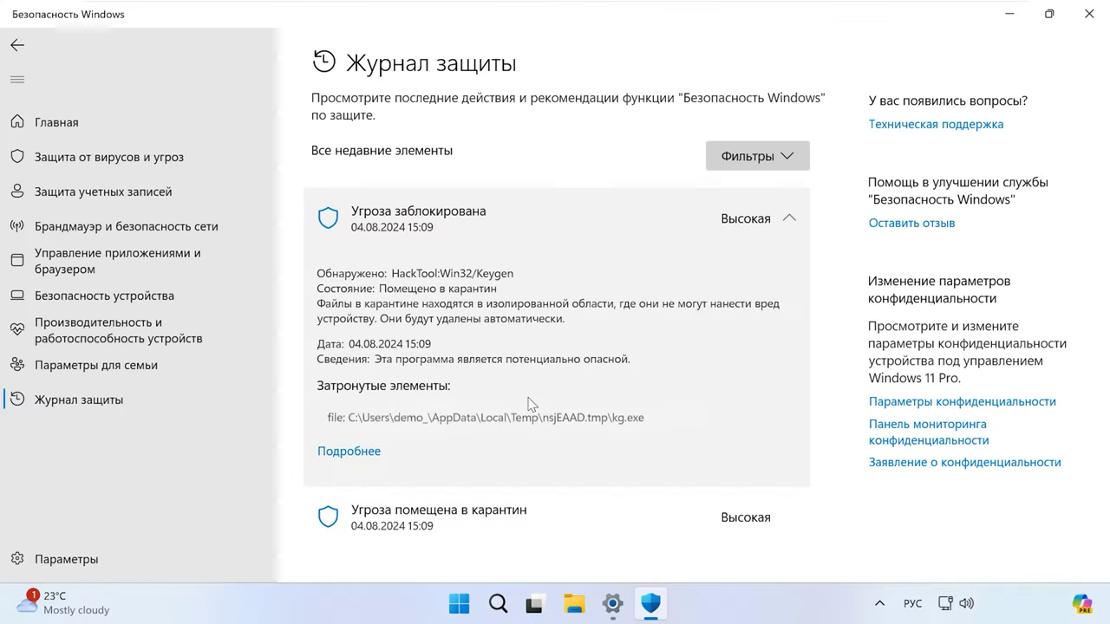
left_click(584, 511)
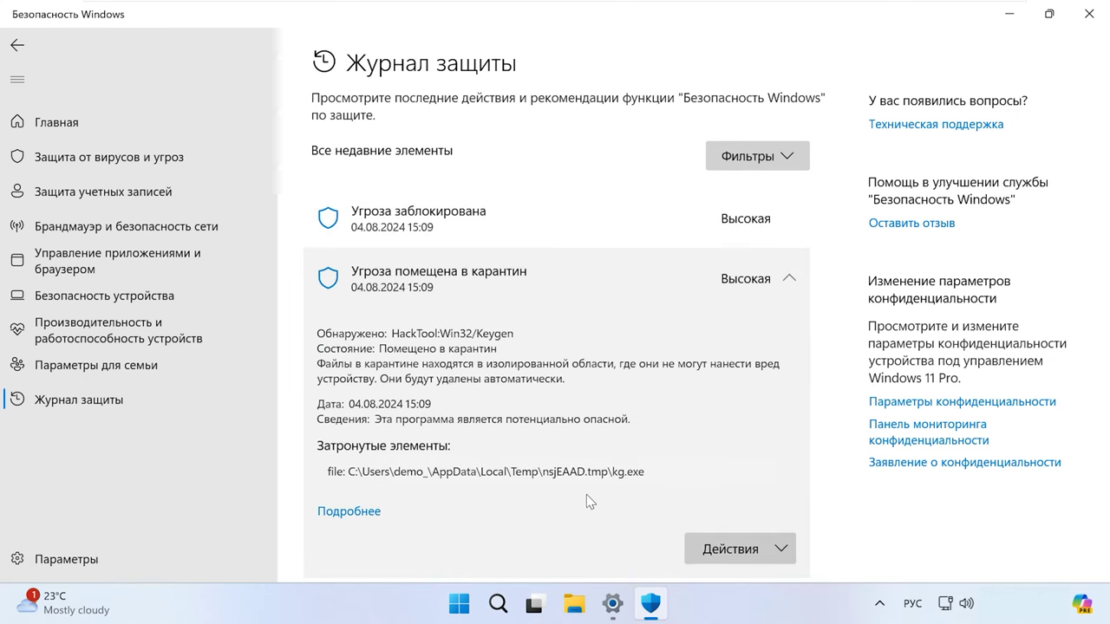
Restore the quarantined file kg.exe from the protection history
left_click(785, 556)
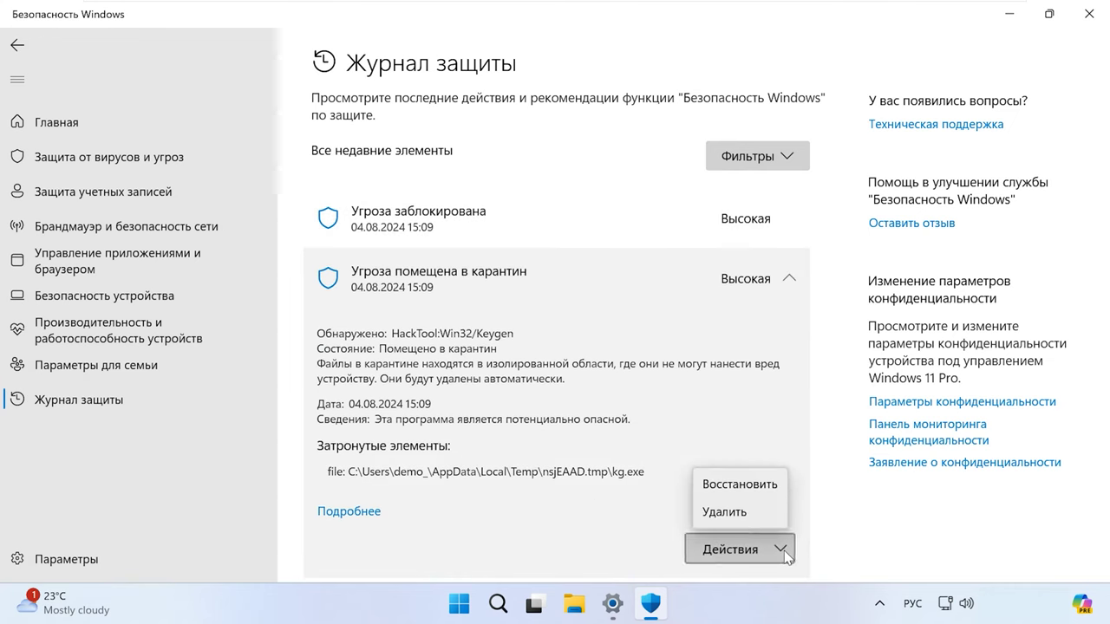
left_click(752, 496)
left_click(501, 447)
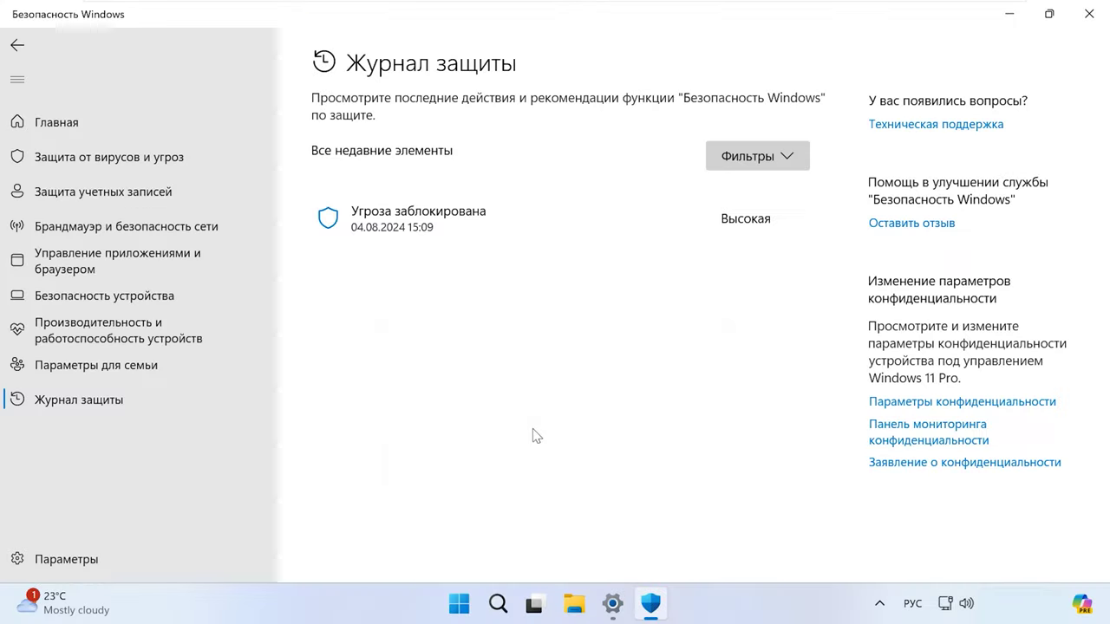
Examine the details of the blocked threat and the restored threat in the protection history, and return to the security overview
left_click(785, 220)
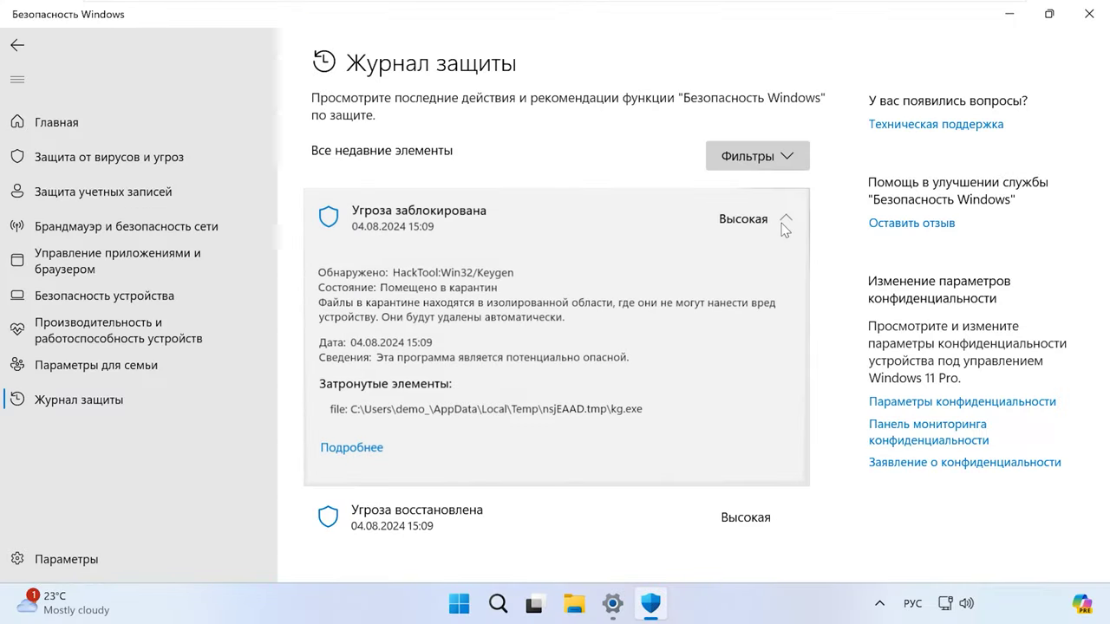
left_click(775, 518)
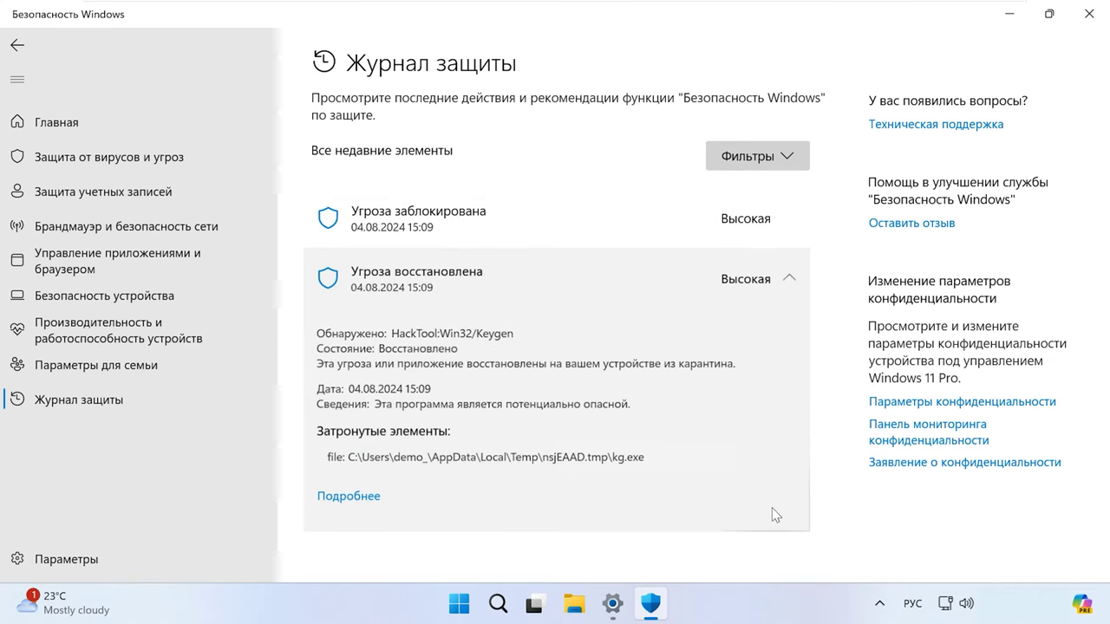
left_click(790, 285)
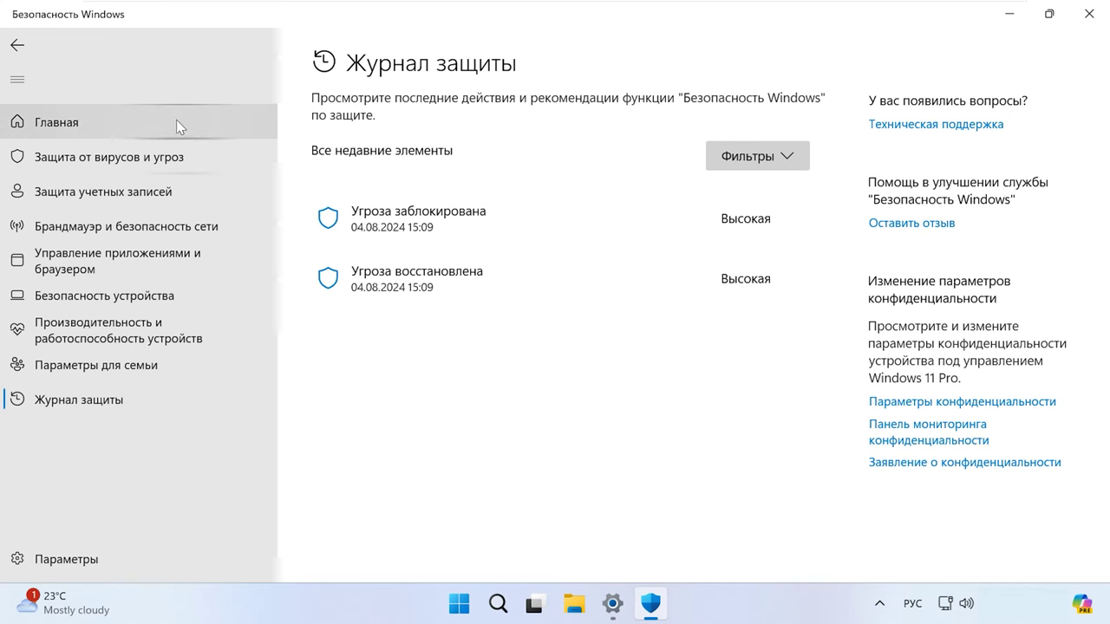
left_click(17, 45)
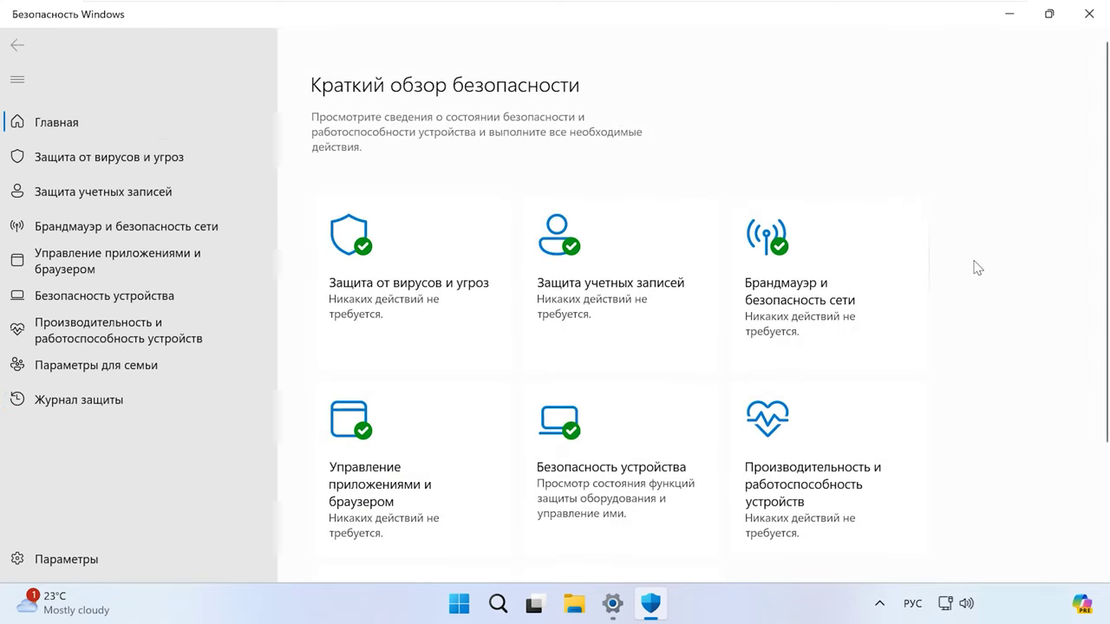
Open the Microsoft Defender exclusions from the virus and threat protection settings, allowing Windows Security to make changes
left_click(137, 160)
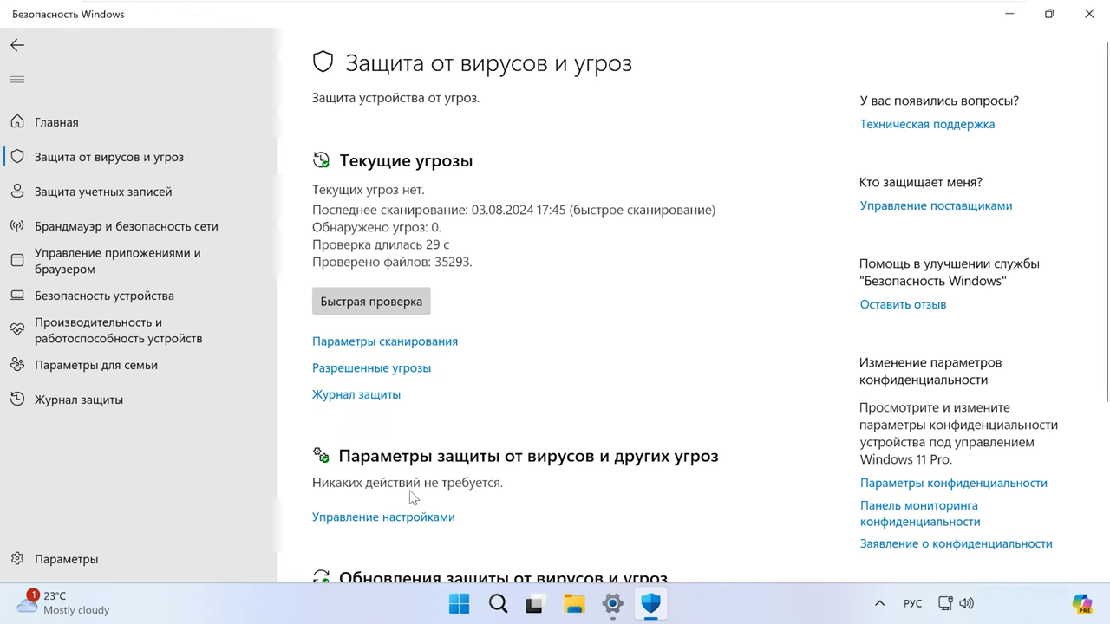
left_click(433, 520)
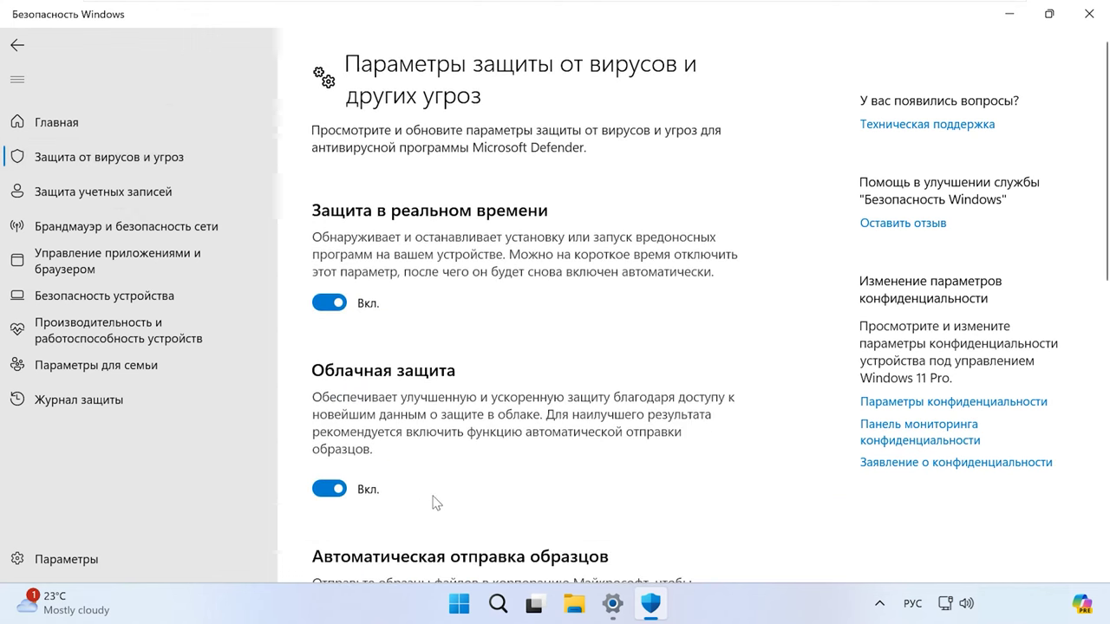
scroll(434, 529, "down", 8)
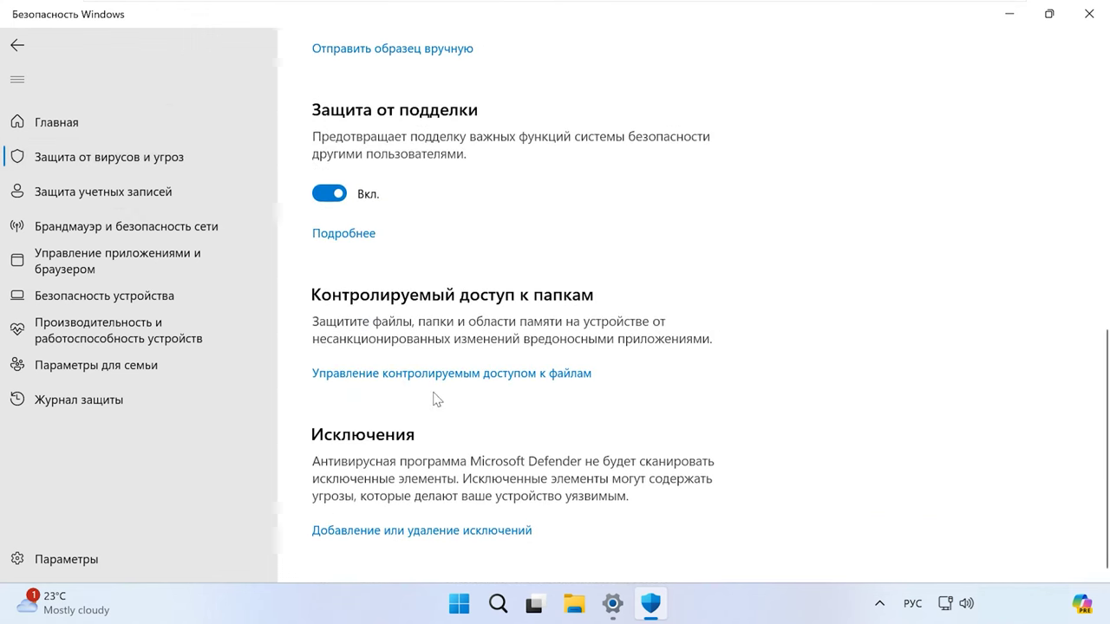
left_click(469, 539)
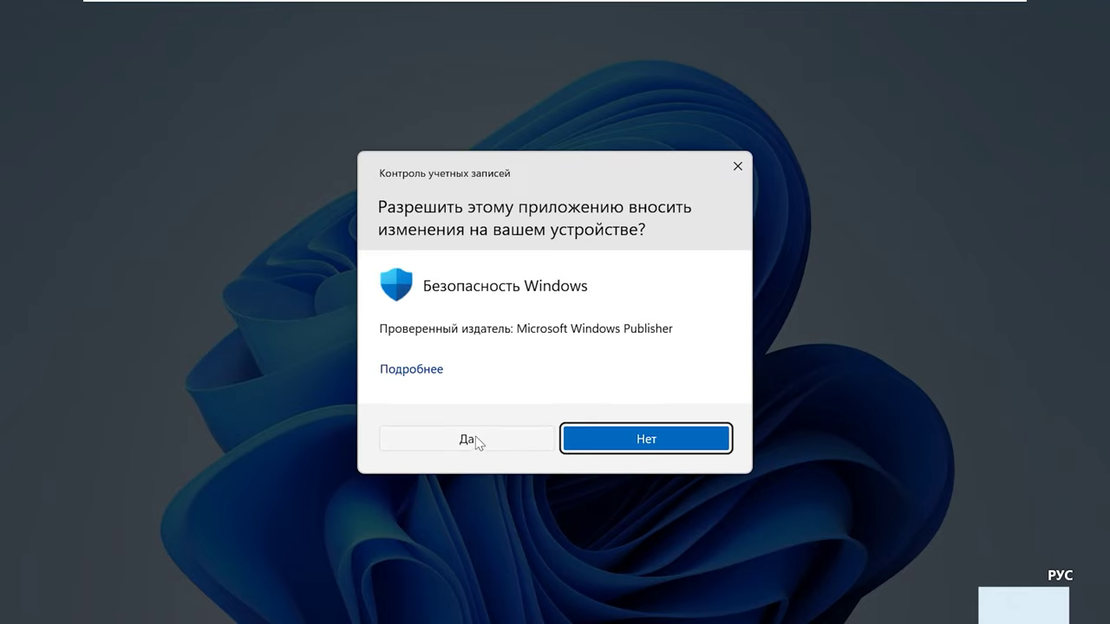
left_click(475, 437)
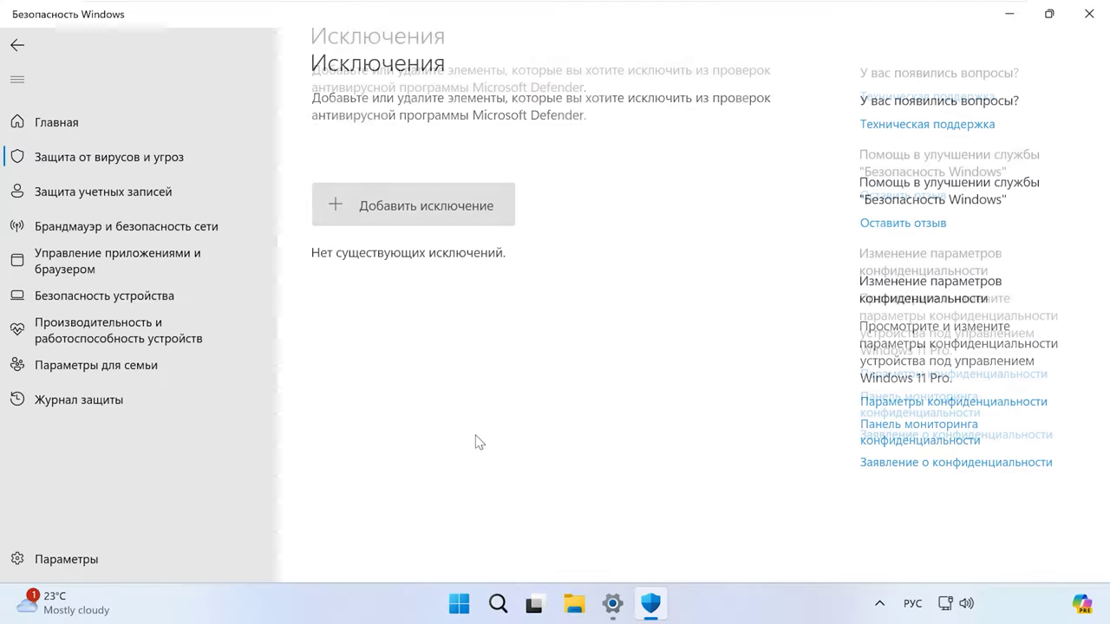
Add the data folder in Documents as a folder exclusion
left_click(420, 203)
left_click(409, 275)
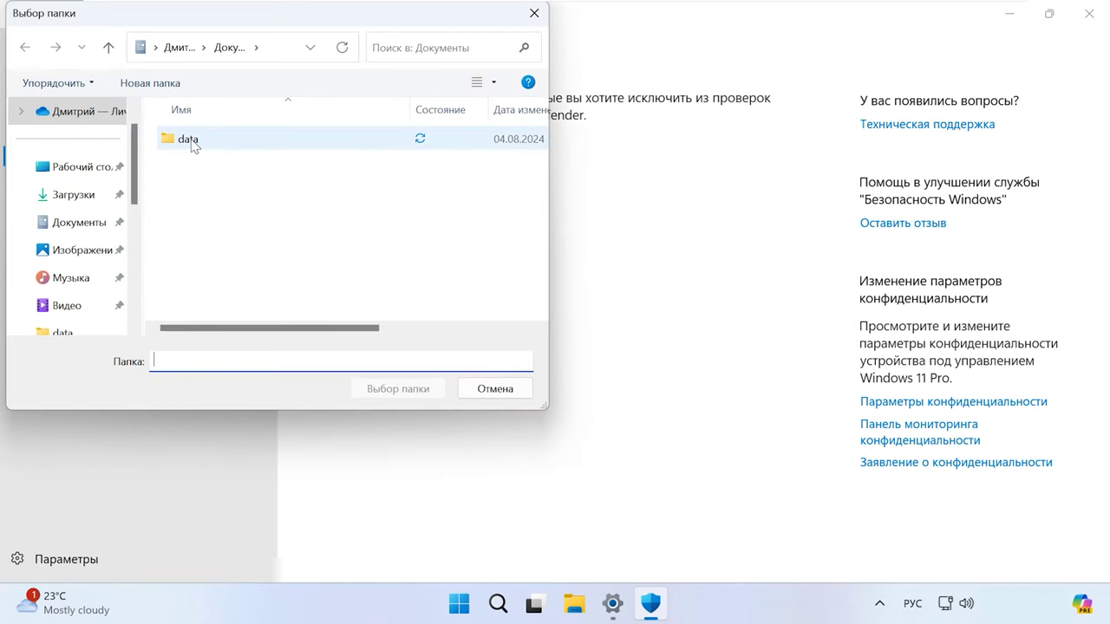
left_click(192, 143)
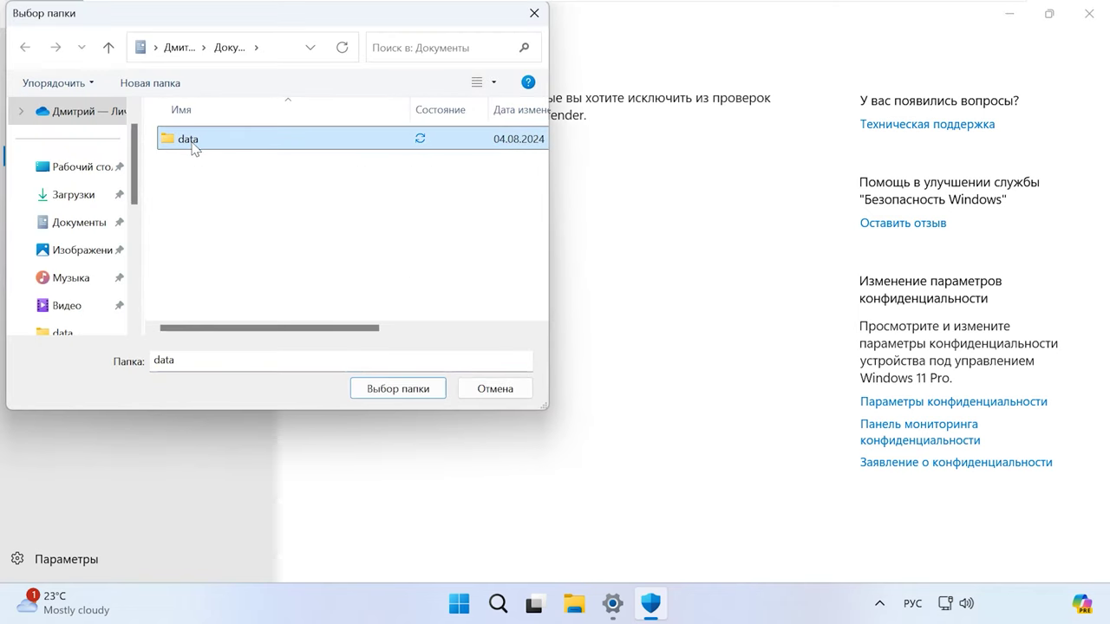
left_click(406, 389)
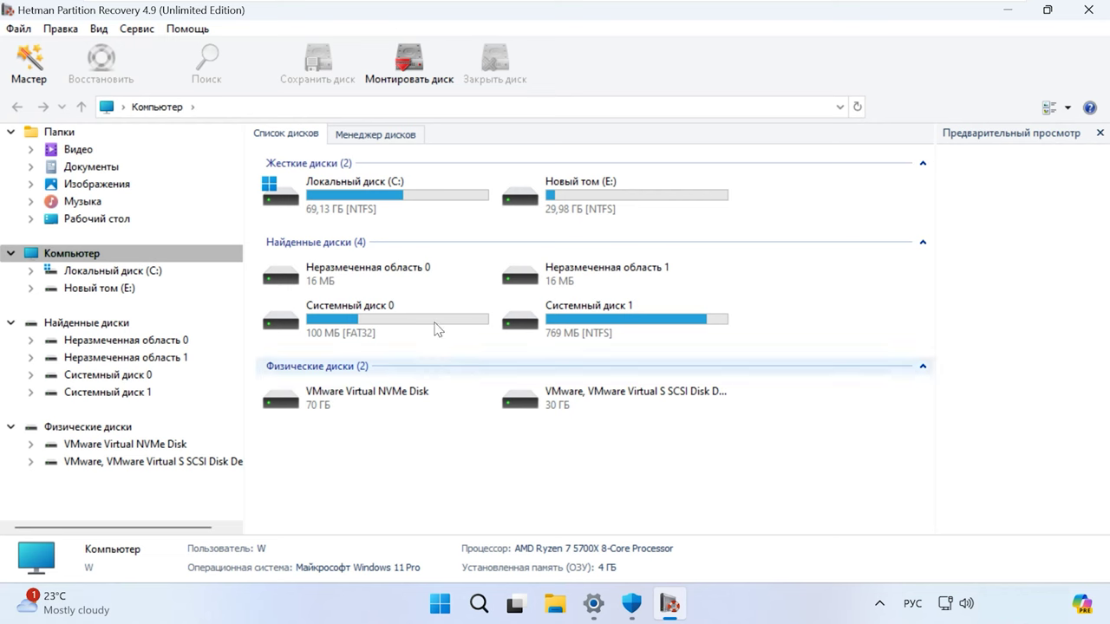
In Hetman Partition Recovery, run a quick scan of local disk C: and finish the wizard to show the disk's contents
double_click(419, 205)
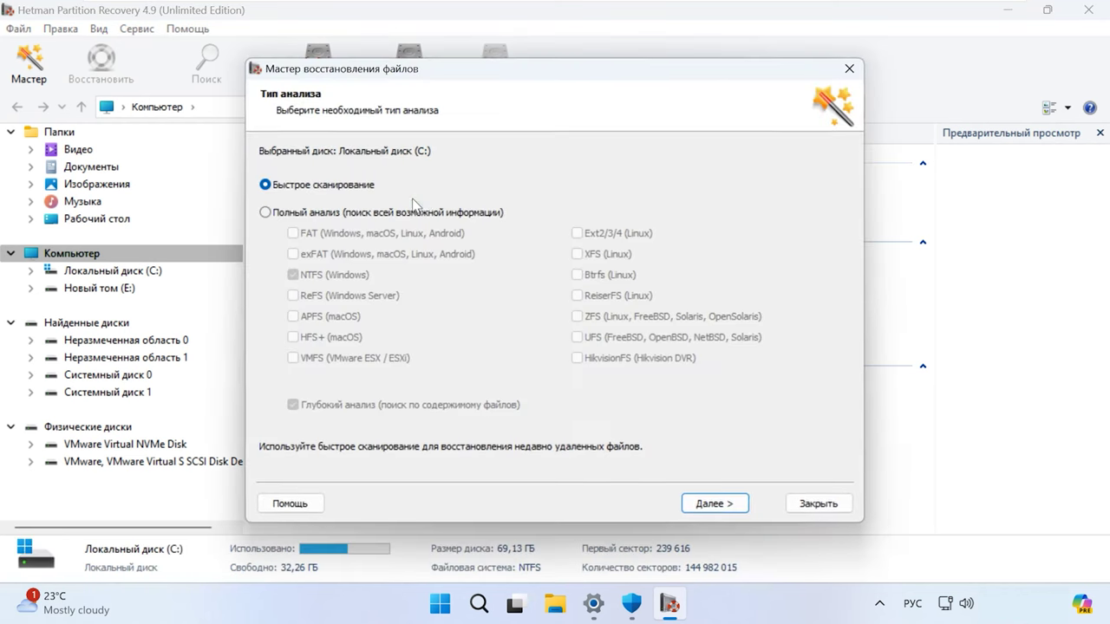
left_click(716, 506)
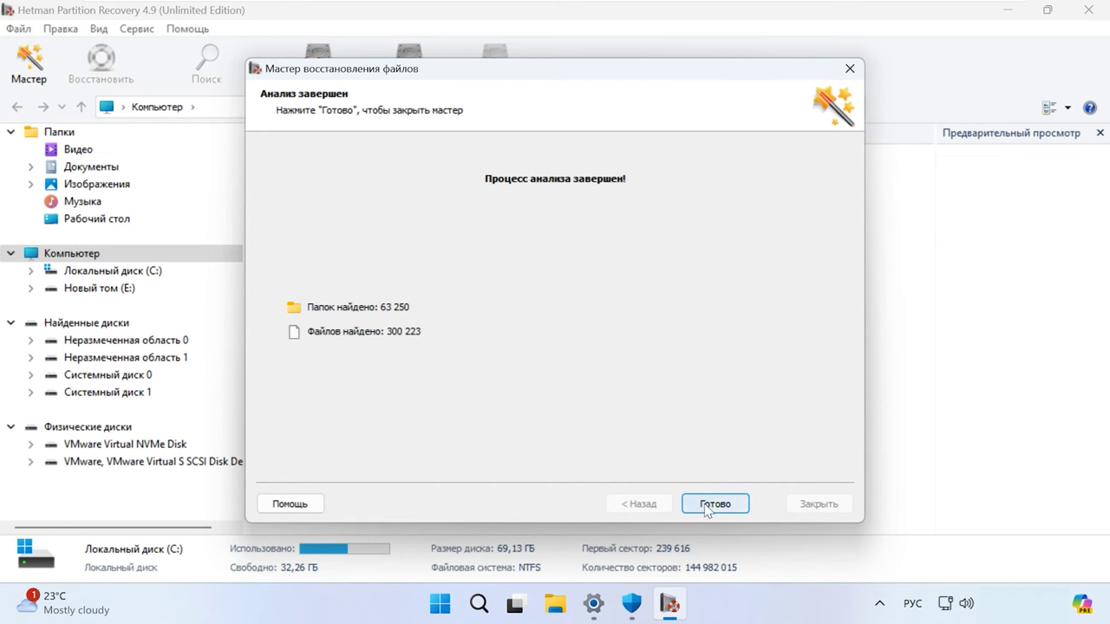
left_click(707, 510)
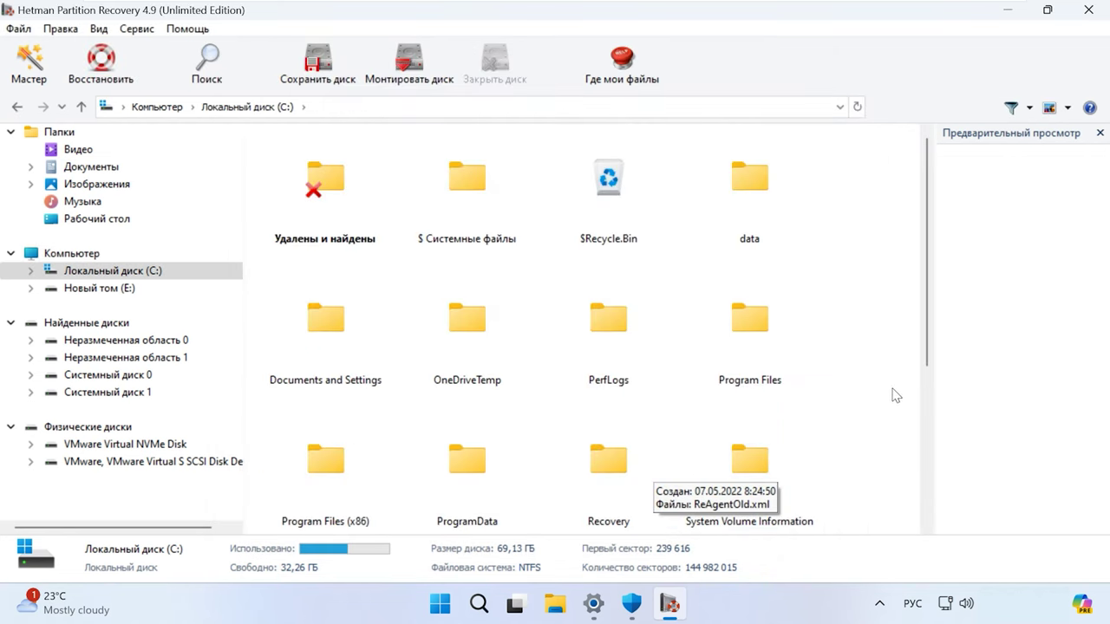